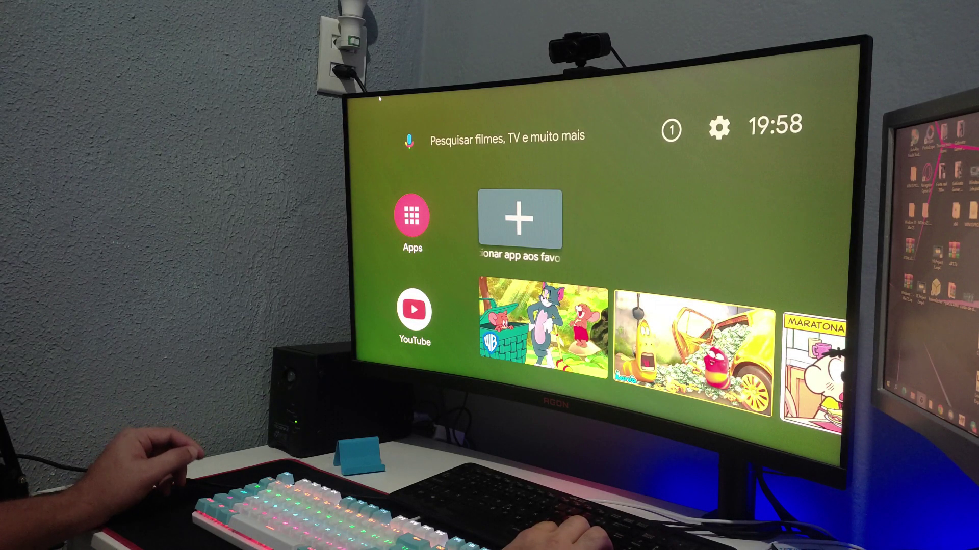
- Browse the Android TV settings list, then return to the home rows
{"action": "key", "text": "Up"}
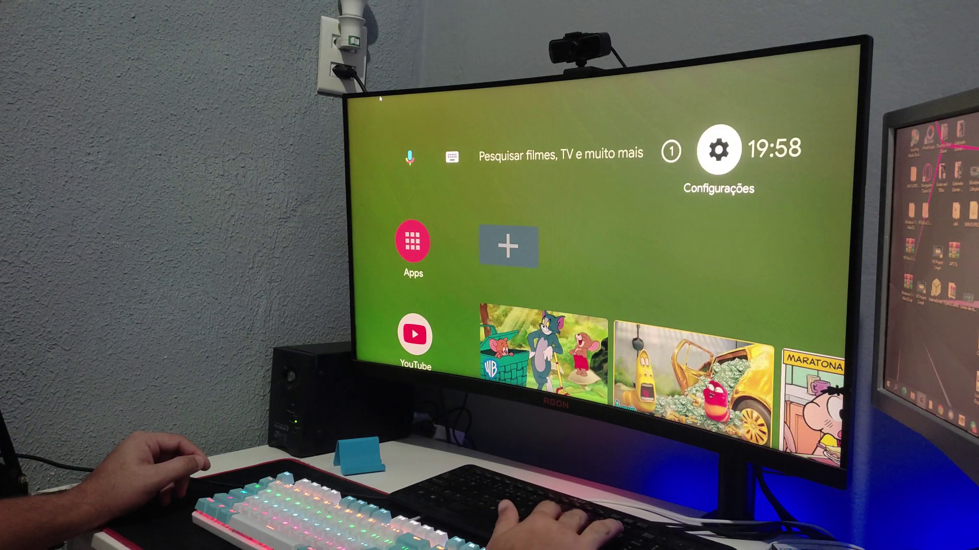
{"action": "key", "text": "Return"}
{"action": "key", "text": "Down"}
{"action": "key", "text": "Down"}
{"action": "key", "text": "Down"}
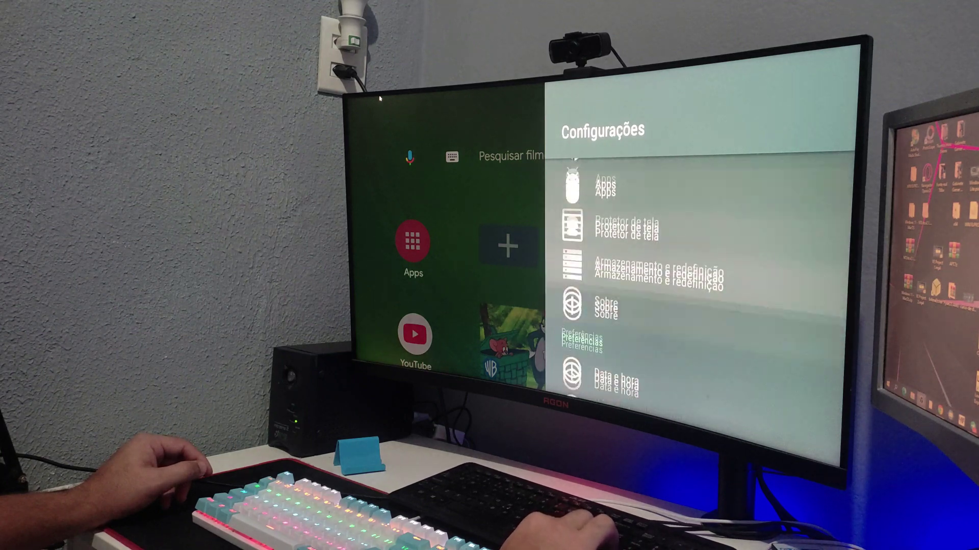
{"action": "key", "text": "Down"}
{"action": "key", "text": "Down"}
{"action": "key", "text": "Down"}
{"action": "key", "text": "Down"}
{"action": "key", "text": "Down"}
{"action": "key", "text": "Escape"}
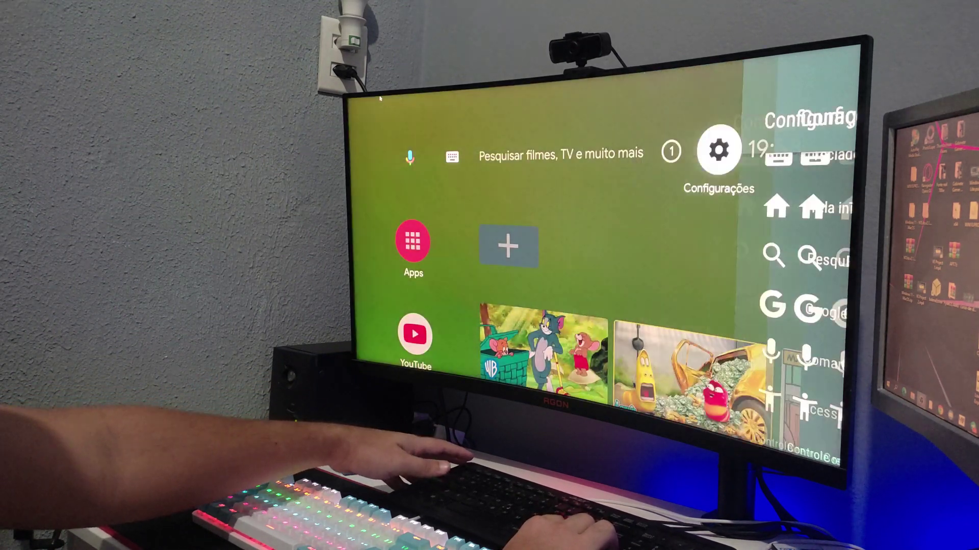
{"action": "key", "text": "Down"}
{"action": "key", "text": "Down"}
- Open YouTube and browse its recommendations and Música sertaneja videos, then exit home
{"action": "key", "text": "Left"}
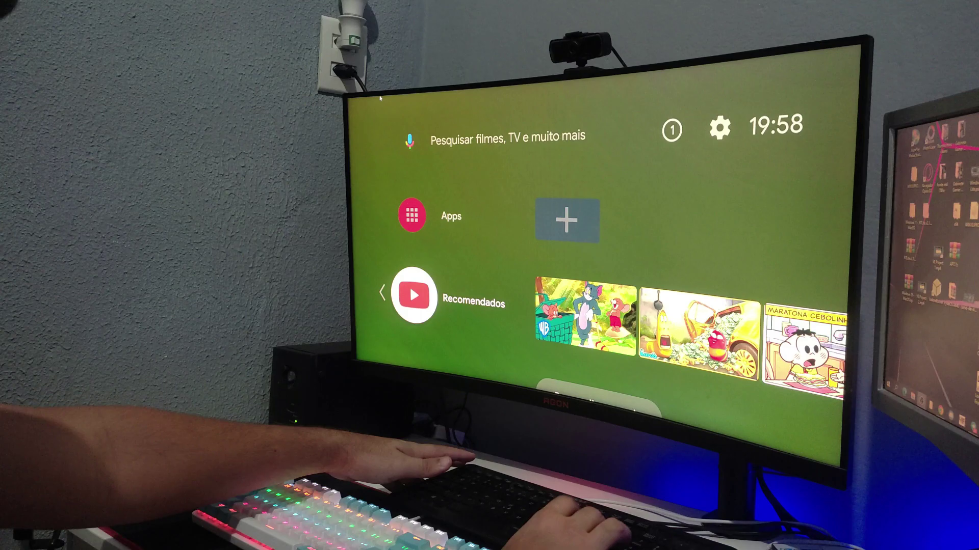
{"action": "key", "text": "Return"}
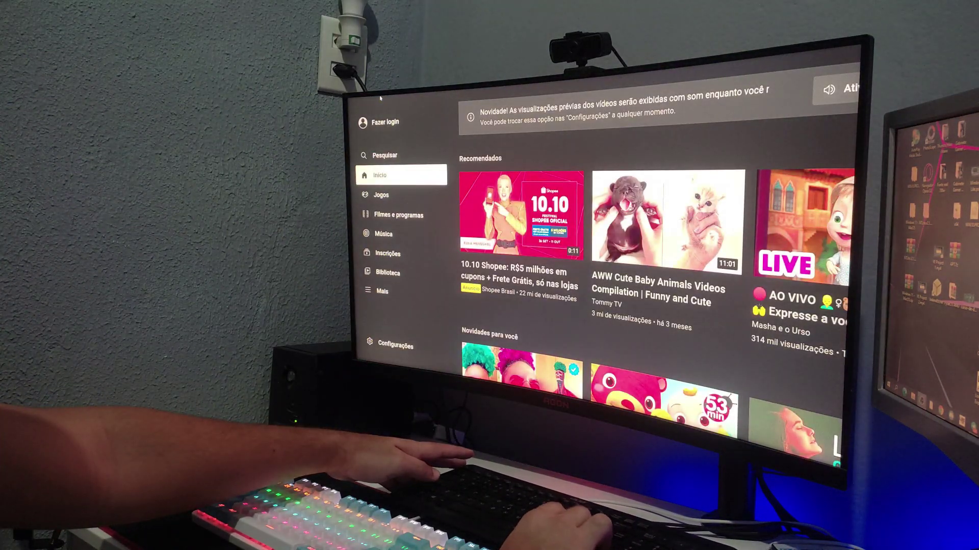
{"action": "key", "text": "Right"}
{"action": "key", "text": "Right"}
{"action": "key", "text": "Right"}
{"action": "key", "text": "Right"}
{"action": "key", "text": "Down"}
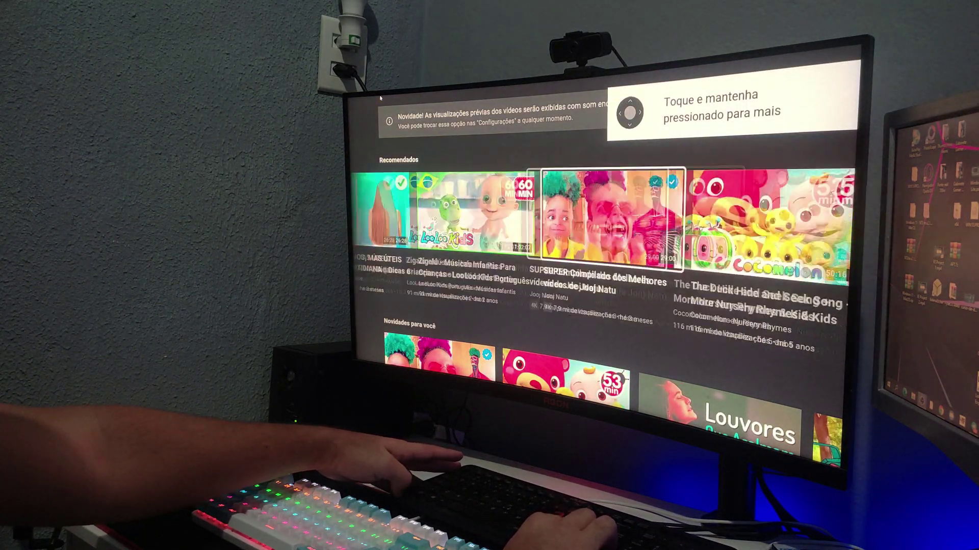
{"action": "key", "text": "Down"}
{"action": "key", "text": "Down"}
{"action": "key", "text": "Down"}
{"action": "key", "text": "Down"}
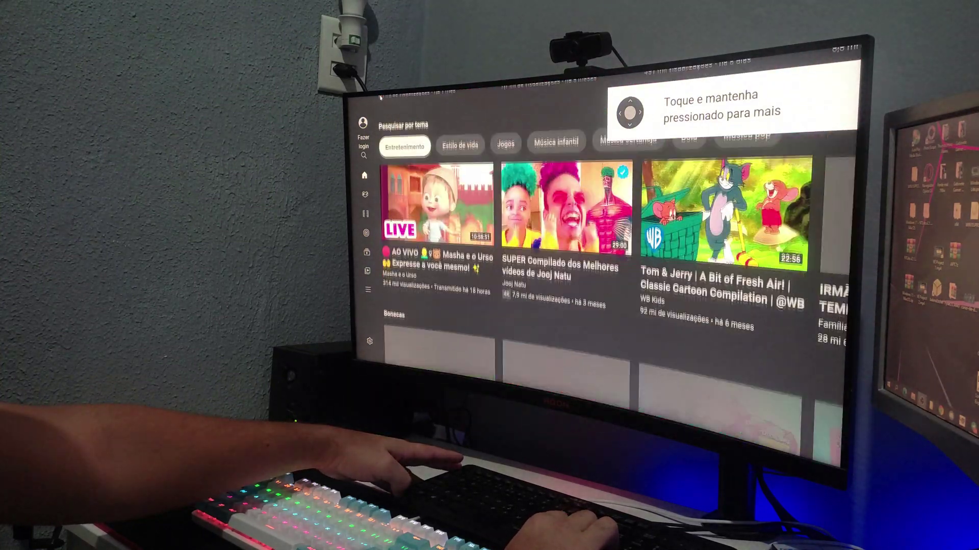
{"action": "key", "text": "Right"}
{"action": "key", "text": "Right"}
{"action": "key", "text": "Right"}
{"action": "key", "text": "Right"}
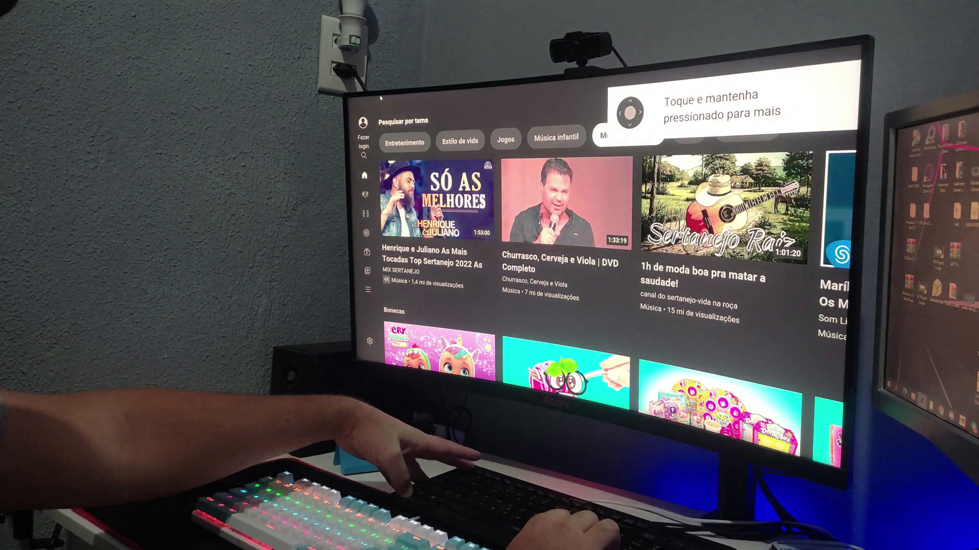
{"action": "key", "text": "Escape"}
{"action": "key", "text": "Escape"}
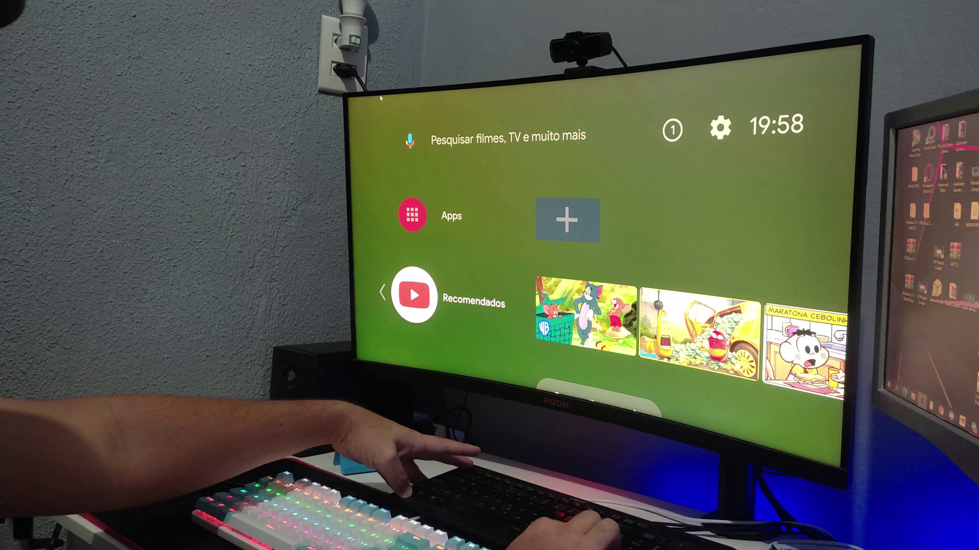
- From the installed apps, open Aptoide TV and browse New Arrivals and Streaming Apps
{"action": "key", "text": "Up"}
{"action": "key", "text": "Return"}
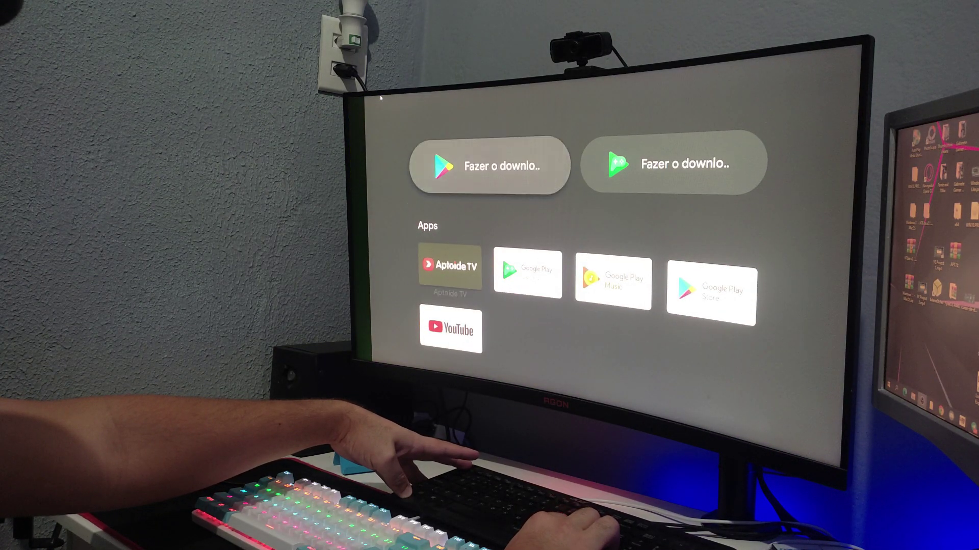
{"action": "key", "text": "Return"}
{"action": "key", "text": "Right"}
{"action": "key", "text": "Right"}
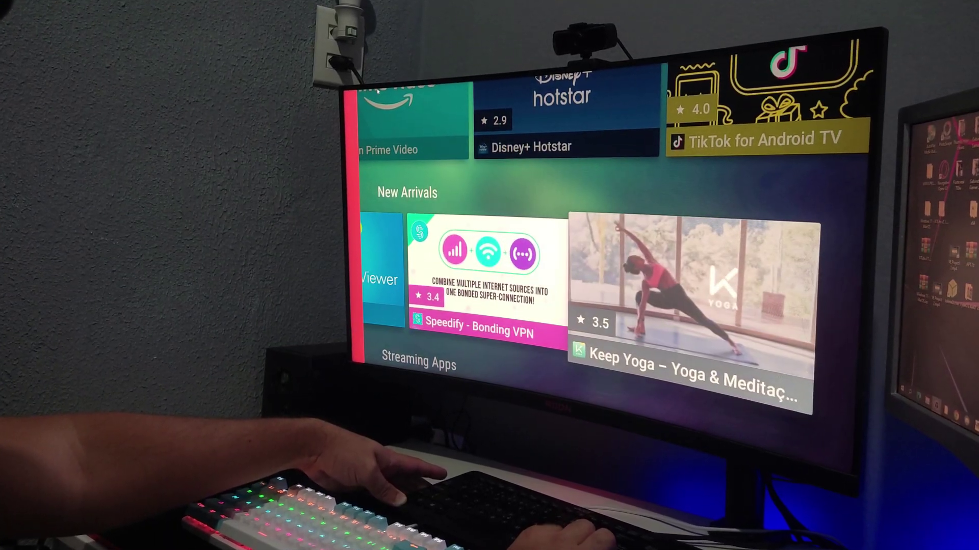
{"action": "key", "text": "Down"}
{"action": "key", "text": "Right"}
- Browse Aptoide's Free Games row, return home, and place the ISO beside Rufus
{"action": "key", "text": "Right"}
{"action": "key", "text": "Left"}
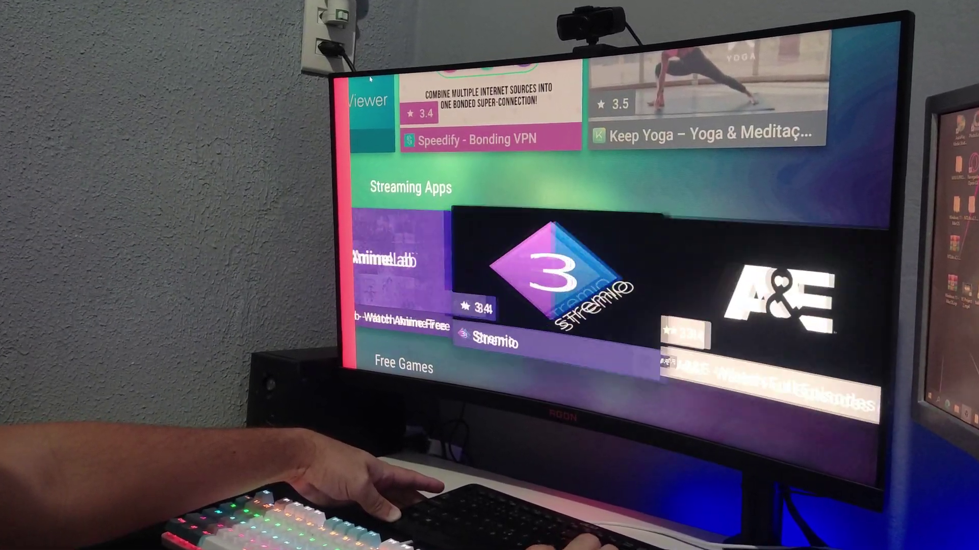
{"action": "key", "text": "Left"}
{"action": "key", "text": "Down"}
{"action": "key", "text": "Right"}
{"action": "key", "text": "Right"}
{"action": "key", "text": "Right"}
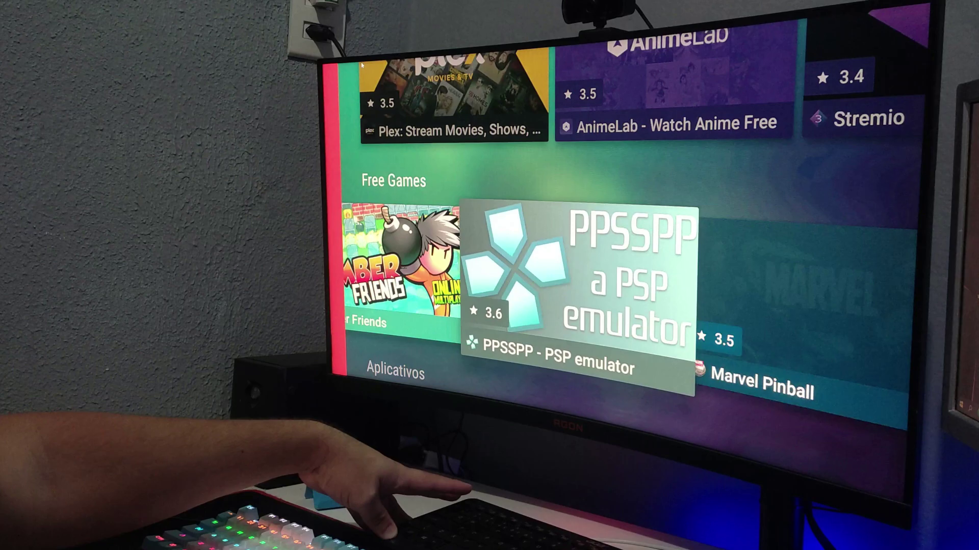
{"action": "key", "text": "Right"}
{"action": "key", "text": "Right"}
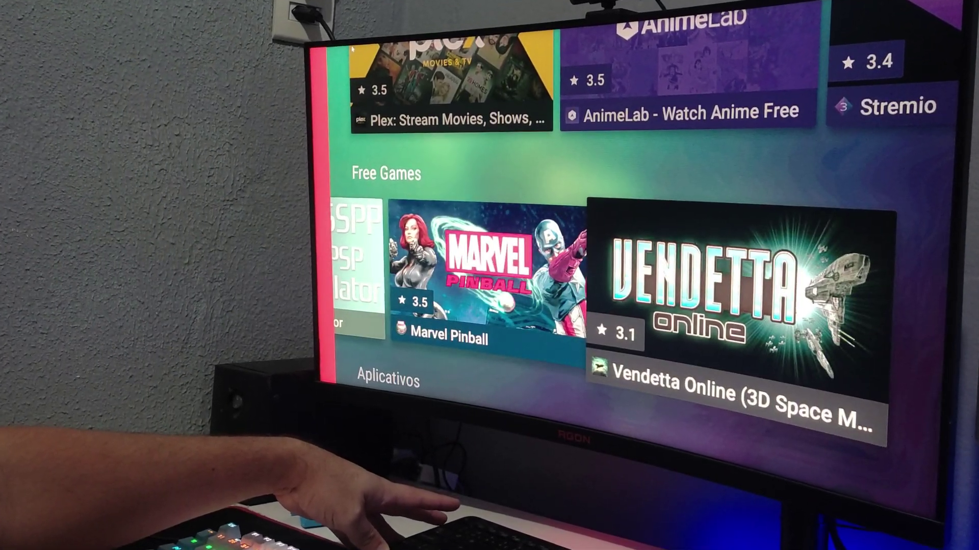
{"action": "key", "text": "Left"}
{"action": "key", "text": "Left"}
{"action": "key", "text": "Left"}
{"action": "key", "text": "Left"}
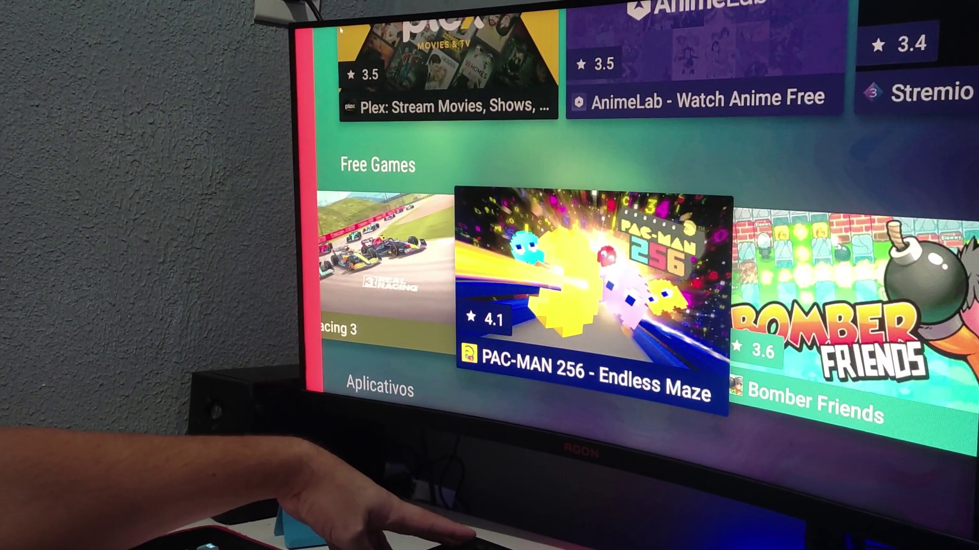
{"action": "key", "text": "Left"}
{"action": "key", "text": "Left"}
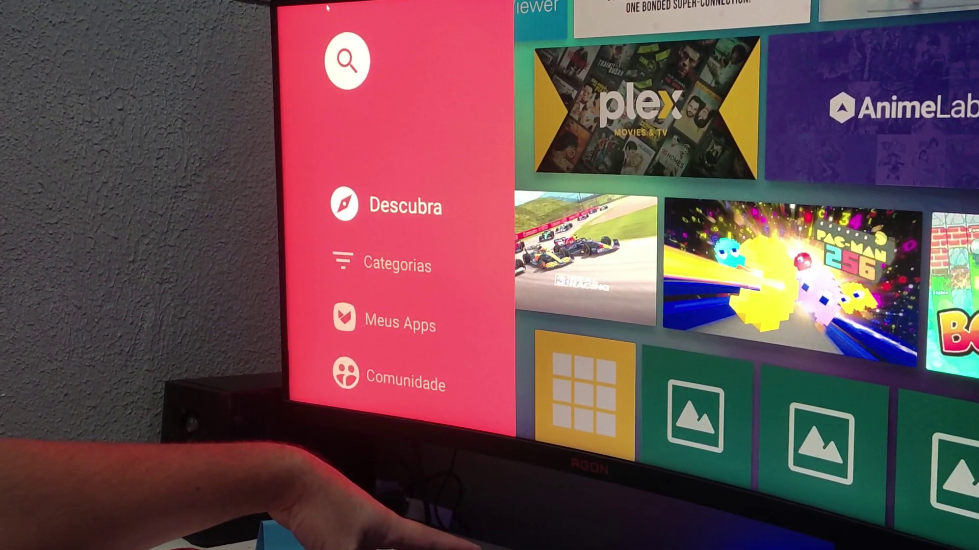
{"action": "key", "text": "Escape"}
{"action": "key", "text": "Home"}
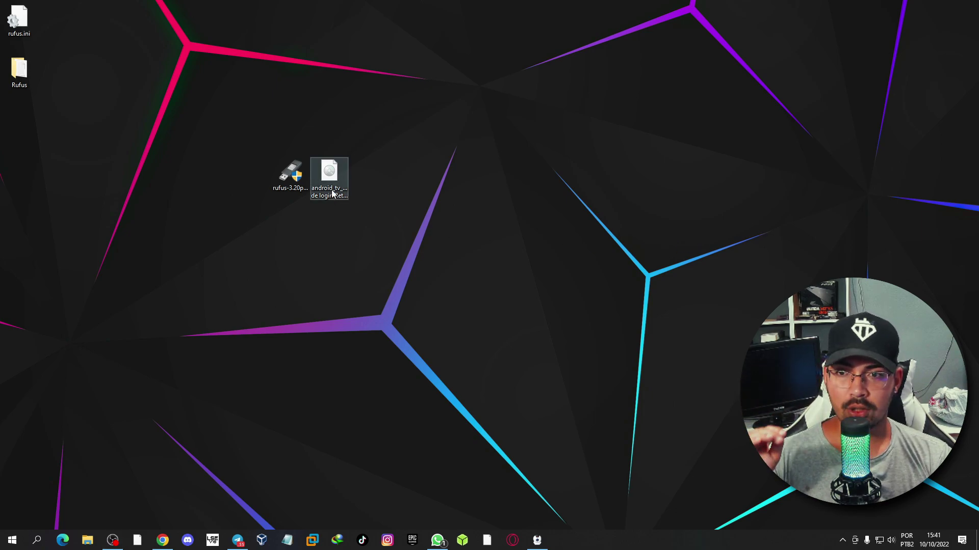
{"action": "mouse_move", "coordinate": [331, 192]}
{"action": "left_mouse_down"}
{"action": "mouse_move", "coordinate": [371, 192]}
{"action": "mouse_move", "coordinate": [329, 180]}
{"action": "left_mouse_up"}
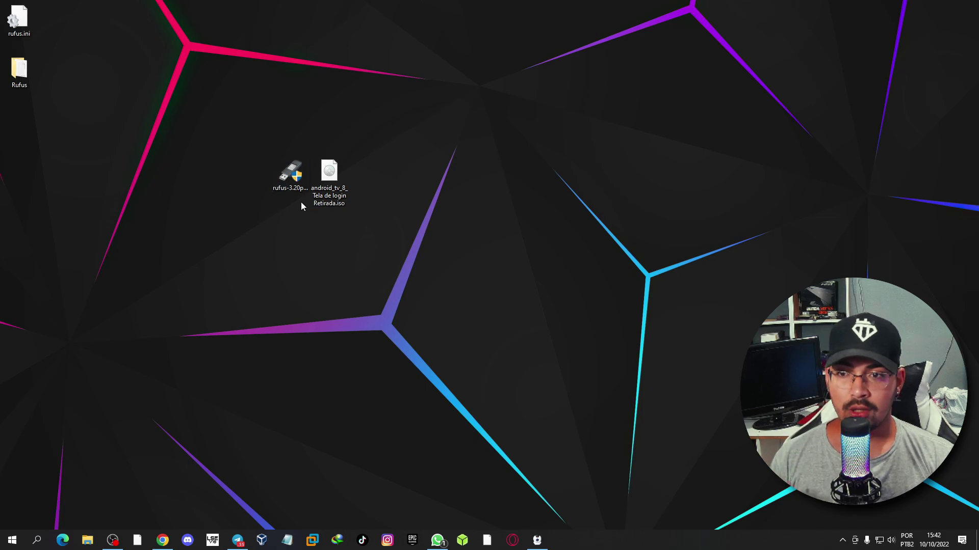
- Launch Rufus and move the ISO into a new desktop folder named 'android tv'
{"action": "double_click", "coordinate": [290, 173]}
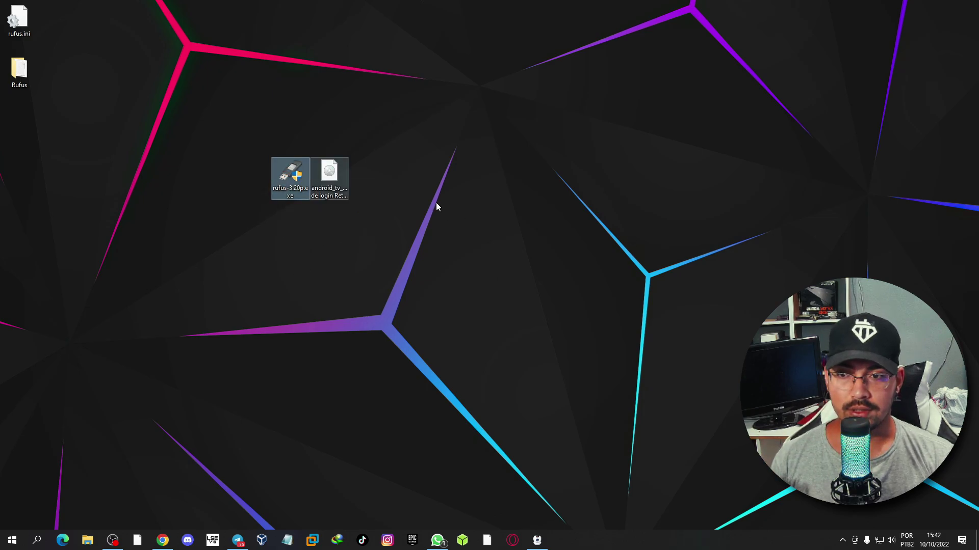
{"action": "left_click_drag", "start_coordinate": [311, 170], "coordinate": [234, 65]}
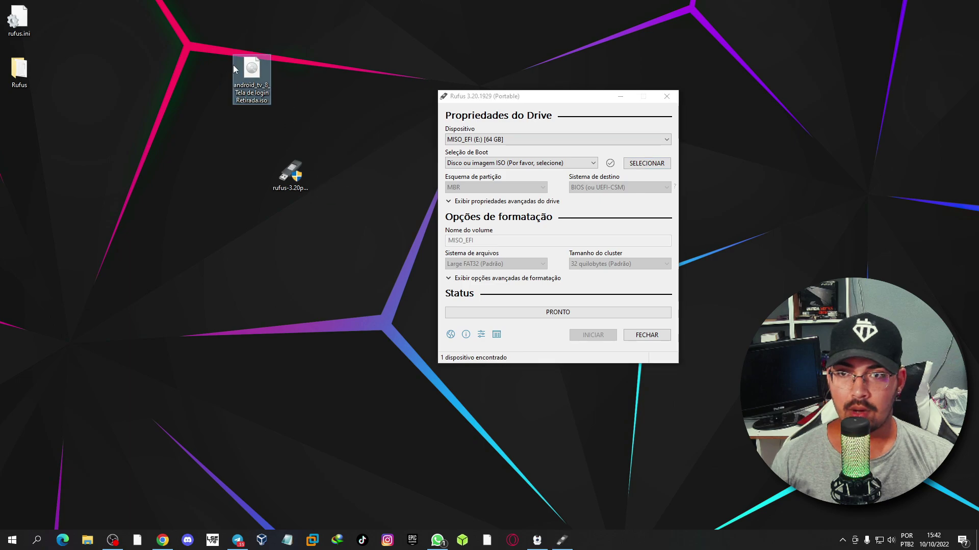
{"action": "right_click", "coordinate": [207, 245]}
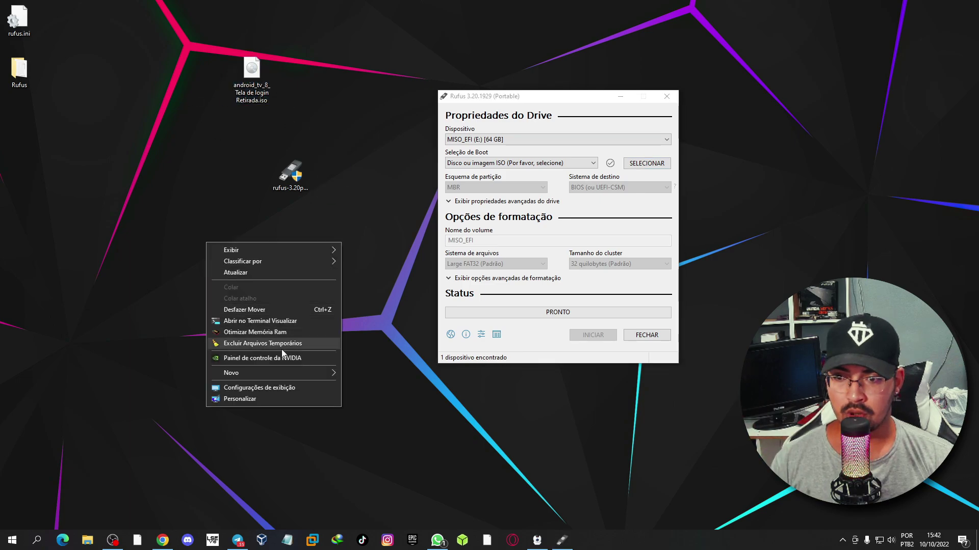
{"action": "left_click", "coordinate": [378, 376]}
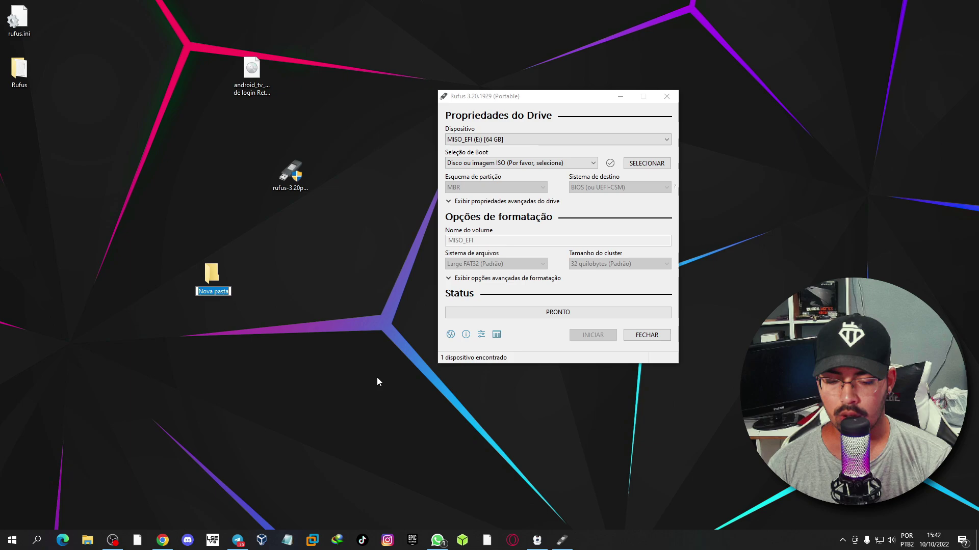
{"action": "type", "text": "android tv"}
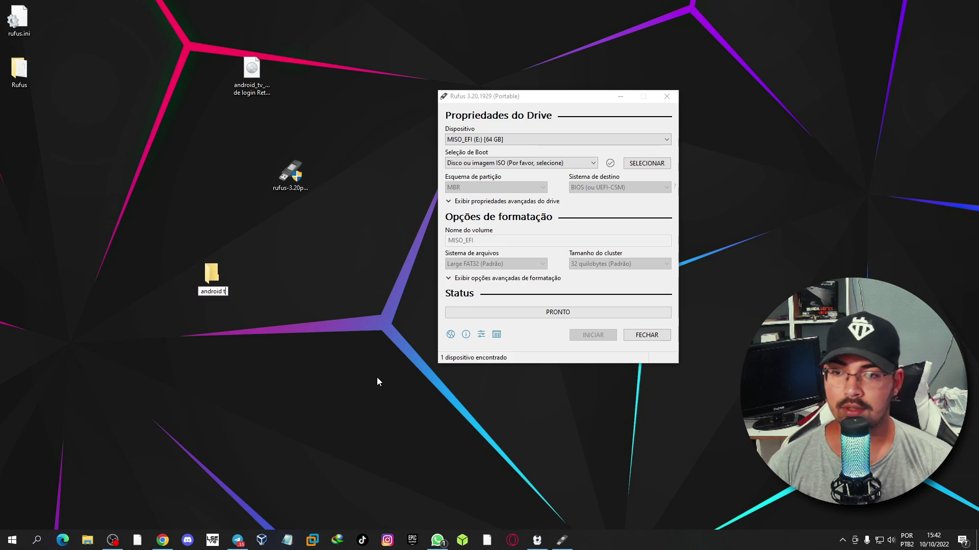
{"action": "key", "text": "Return"}
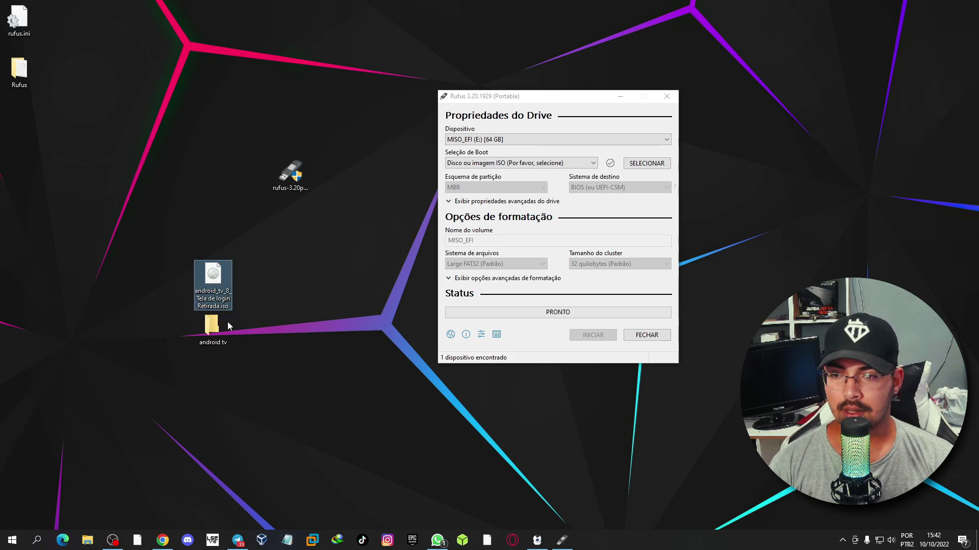
{"action": "mouse_move", "coordinate": [240, 74]}
{"action": "left_mouse_down"}
{"action": "mouse_move", "coordinate": [213, 333]}
{"action": "mouse_move", "coordinate": [252, 229]}
{"action": "left_mouse_up"}
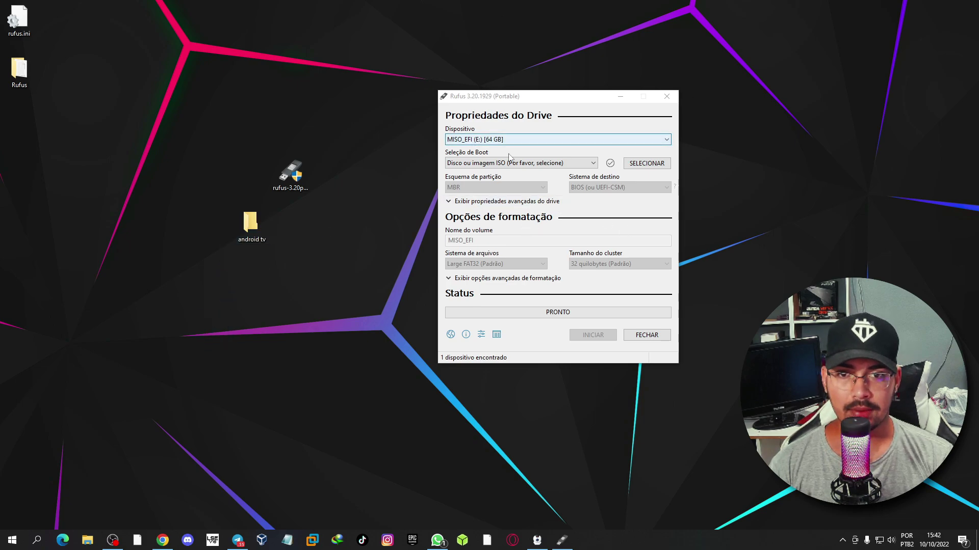
- Choose android_tv_8_Tela de login Retirada.iso as the Rufus boot image
{"action": "left_click", "coordinate": [650, 164]}
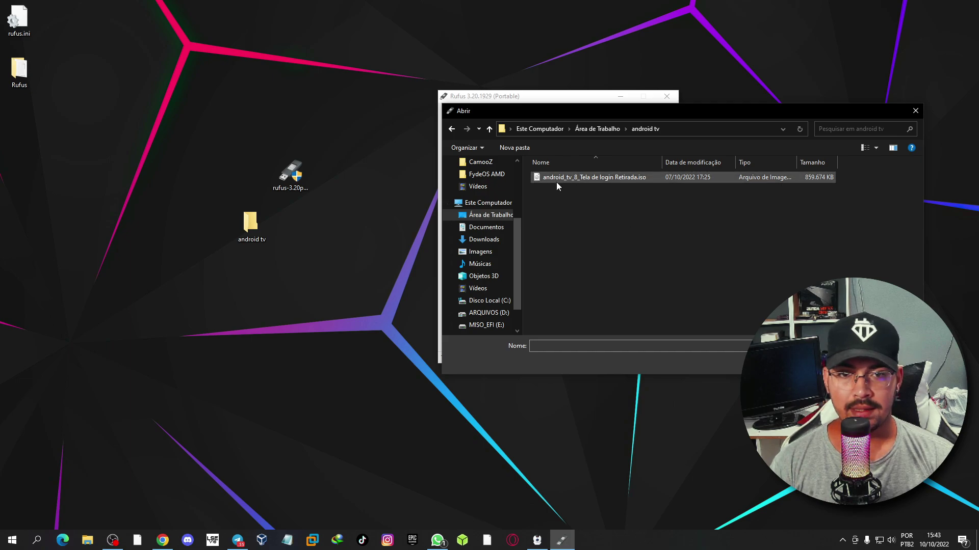
{"action": "left_click", "coordinate": [610, 177]}
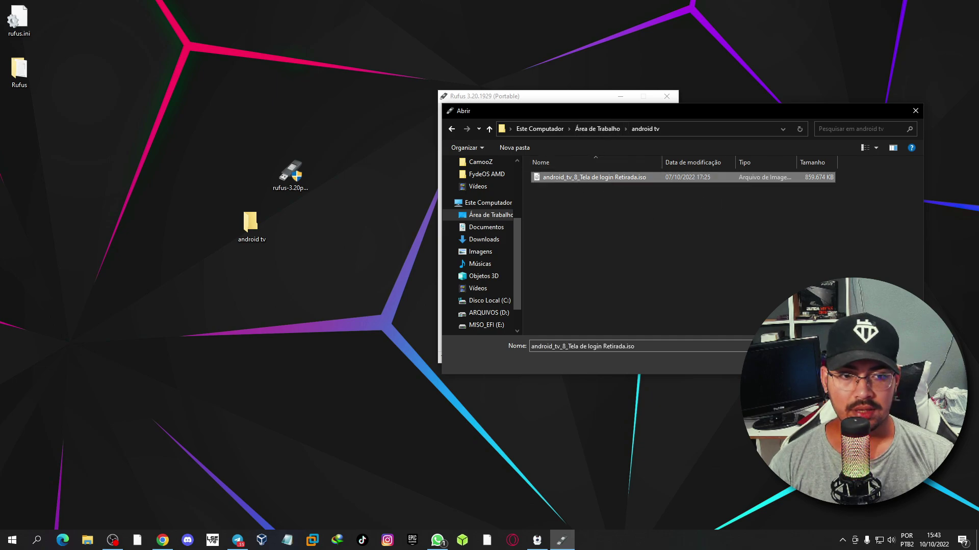
{"action": "key", "text": "Return"}
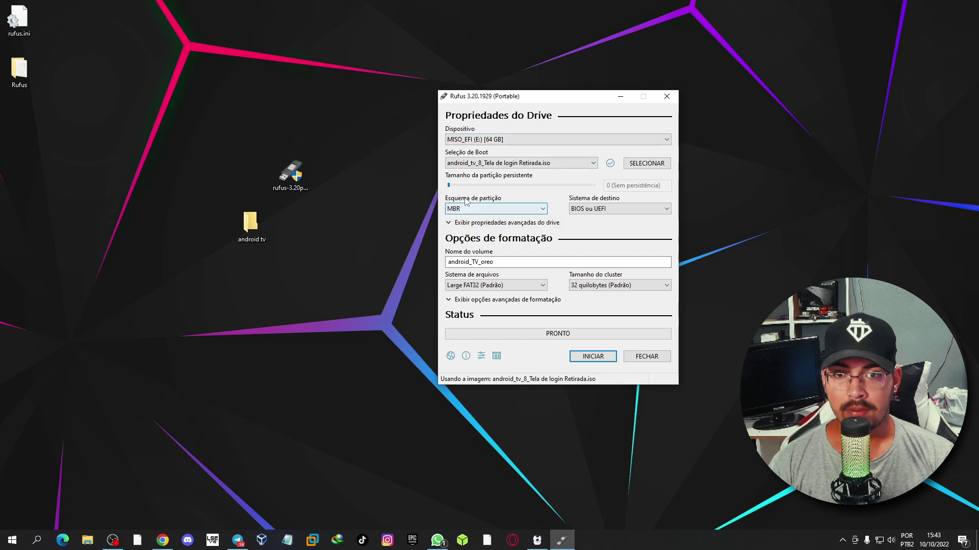
{"action": "left_click", "coordinate": [479, 213]}
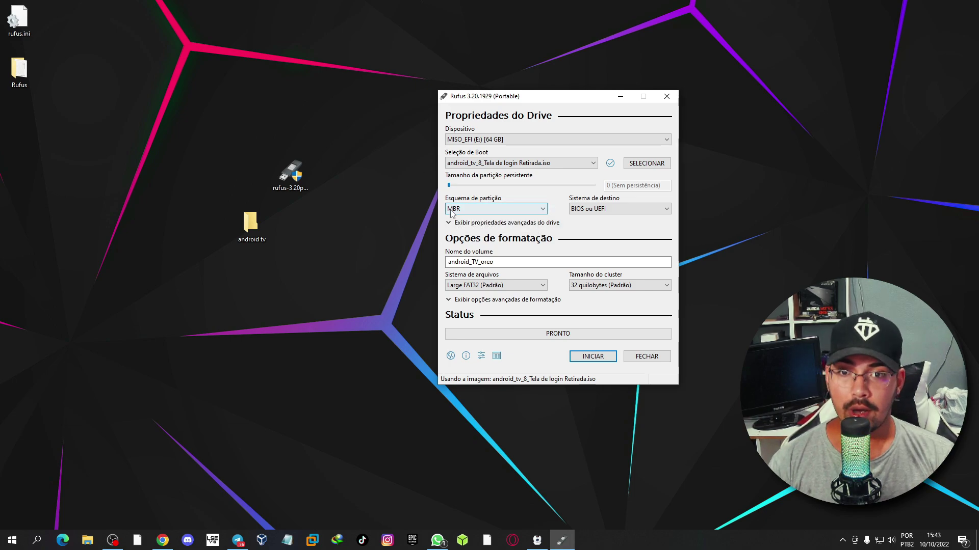
{"action": "left_click", "coordinate": [451, 213]}
{"action": "left_click", "coordinate": [464, 213]}
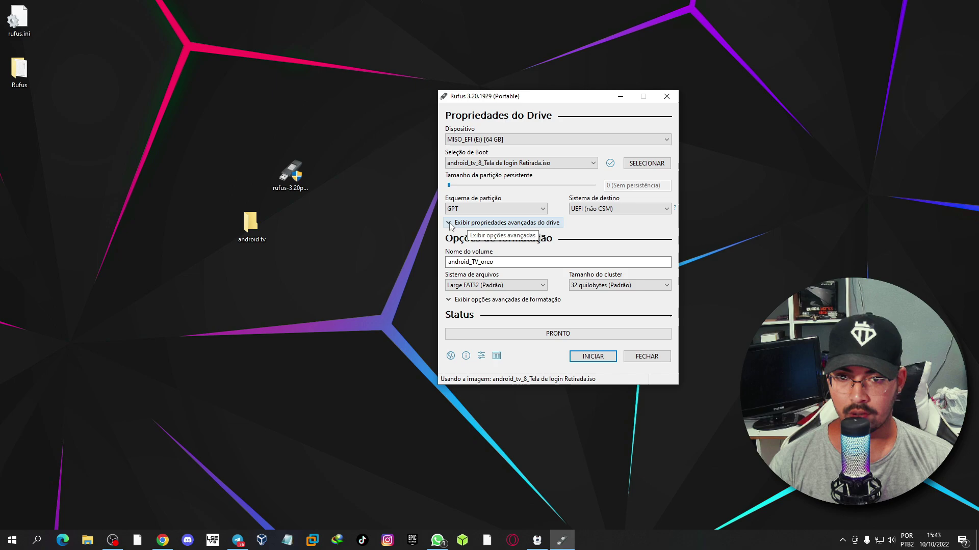
{"action": "left_click", "coordinate": [454, 210]}
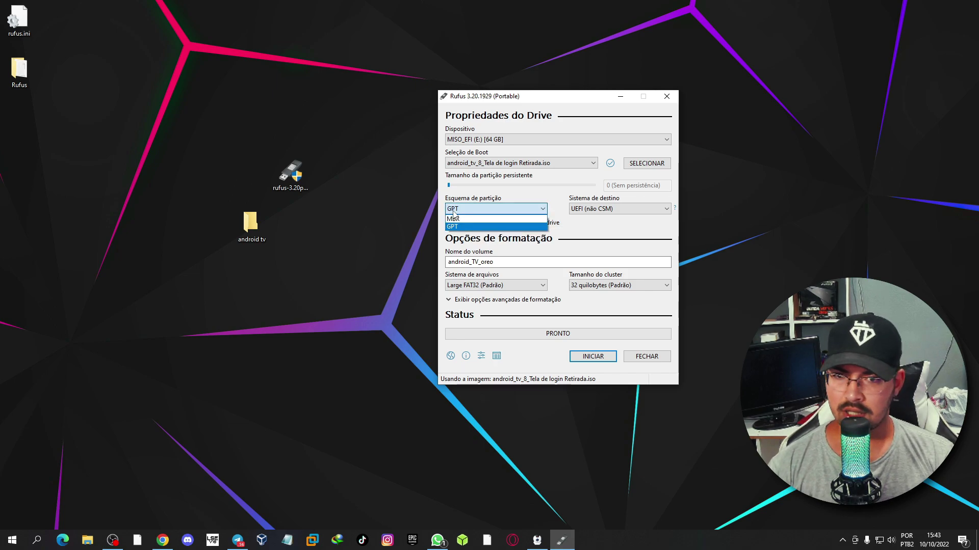
{"action": "left_click", "coordinate": [453, 220]}
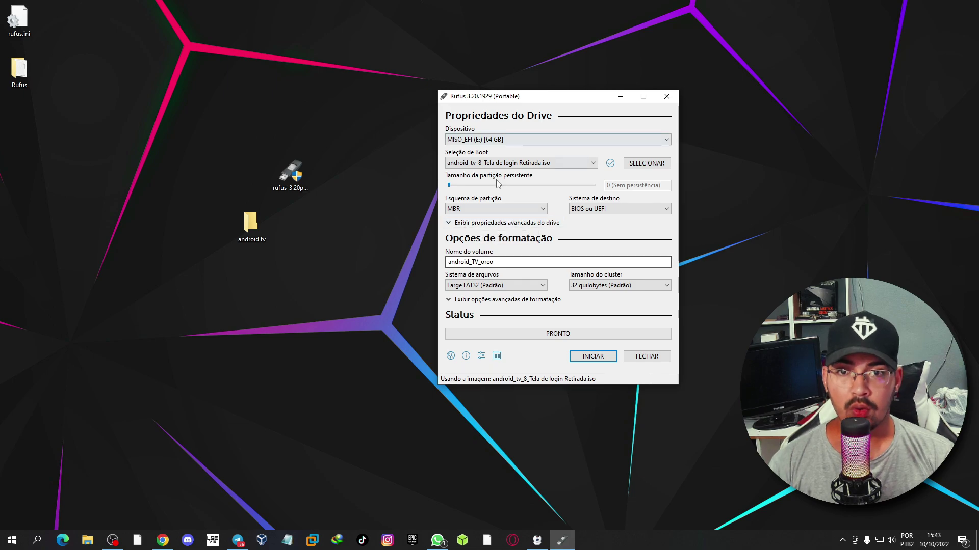
- Start writing to the USB, approving the Syslinux download and the data-erase warning
{"action": "left_click", "coordinate": [585, 360]}
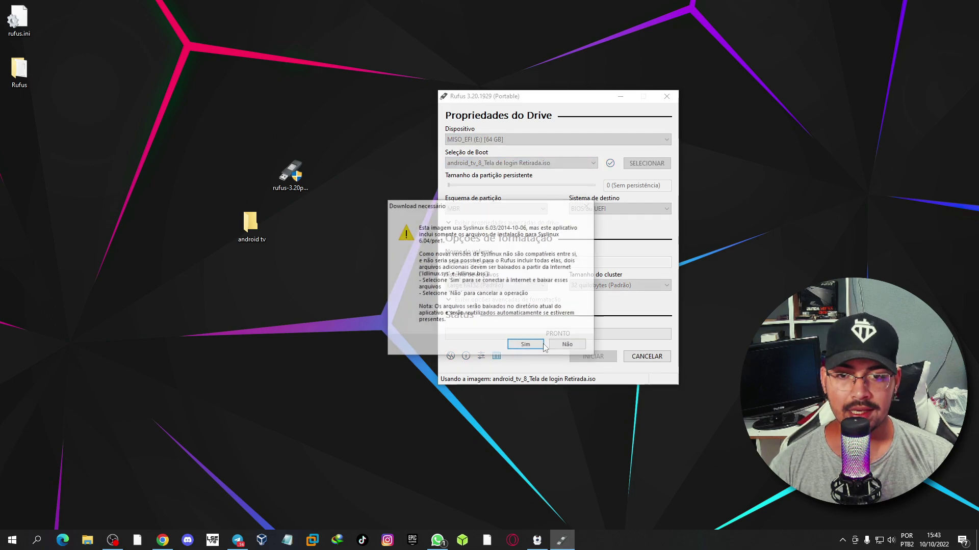
{"action": "left_click", "coordinate": [525, 348]}
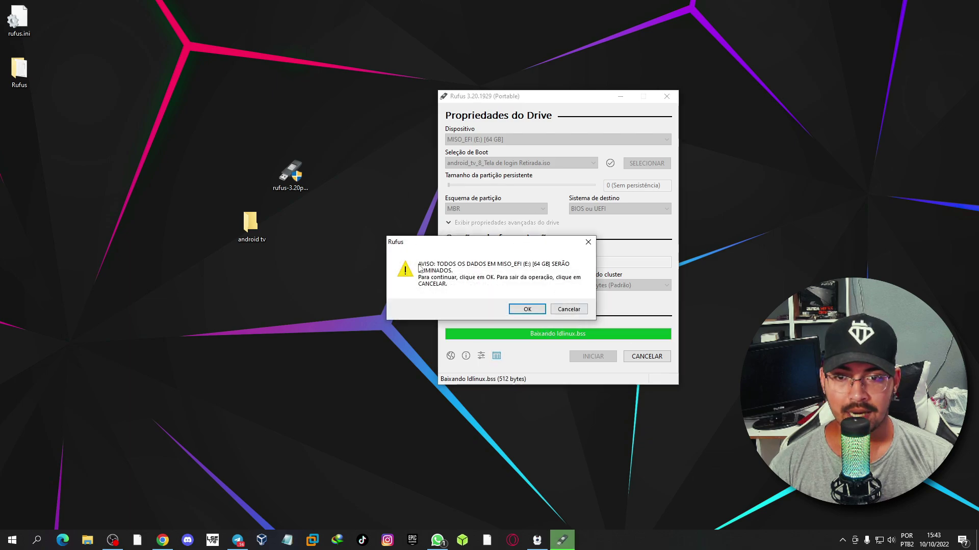
{"action": "left_click", "coordinate": [527, 308]}
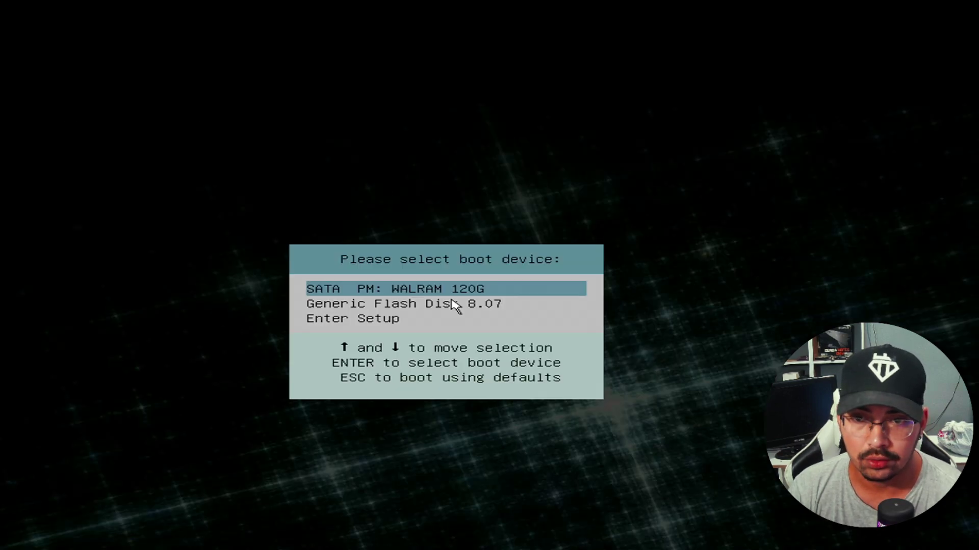
- Highlight the Generic Flash Disk 8.07 entry in the BIOS boot device list
{"action": "key", "text": "Down"}
{"action": "key", "text": "Down"}
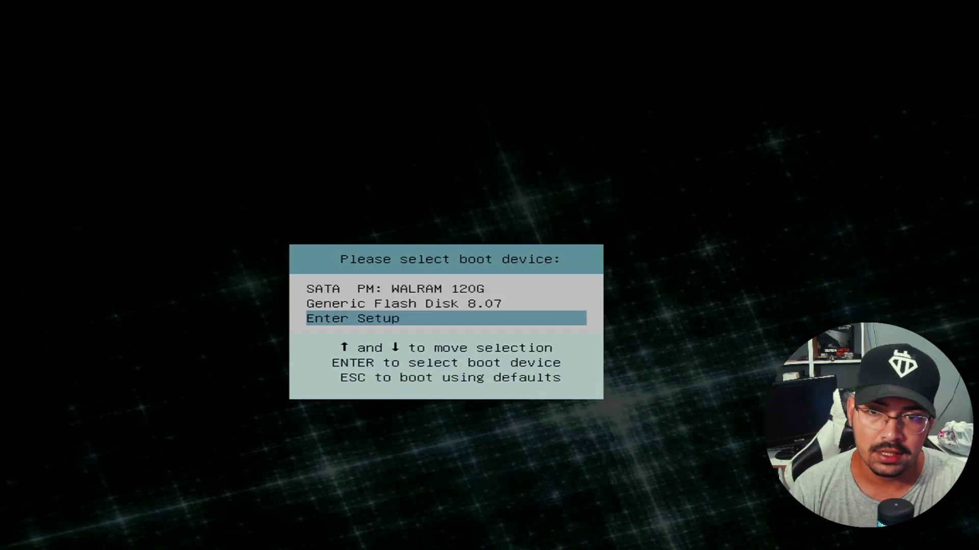
{"action": "key", "text": "Up"}
{"action": "key", "text": "Down"}
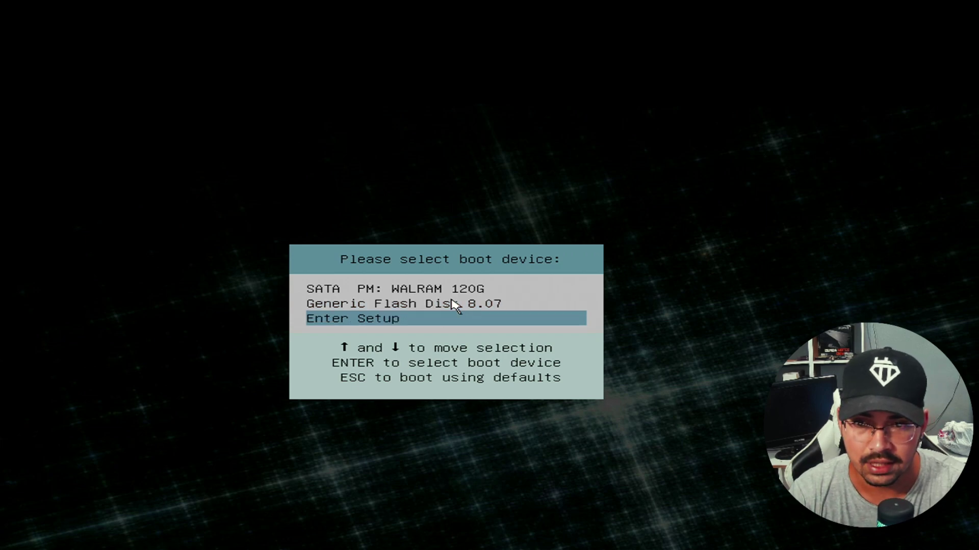
{"action": "key", "text": "Up"}
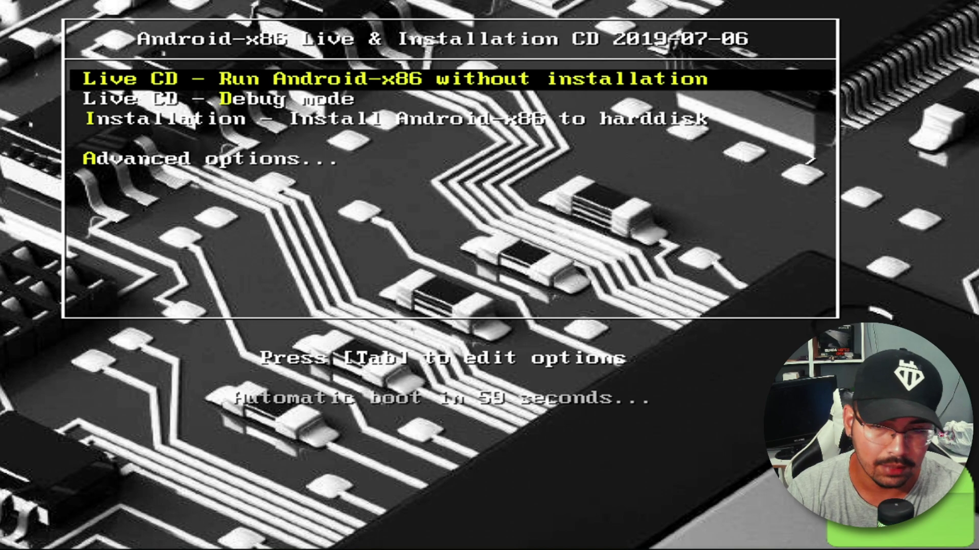
- Boot the Auto_Installation entry from the Android-x86 Advanced options submenu
{"action": "key", "text": "Down"}
{"action": "key", "text": "Down"}
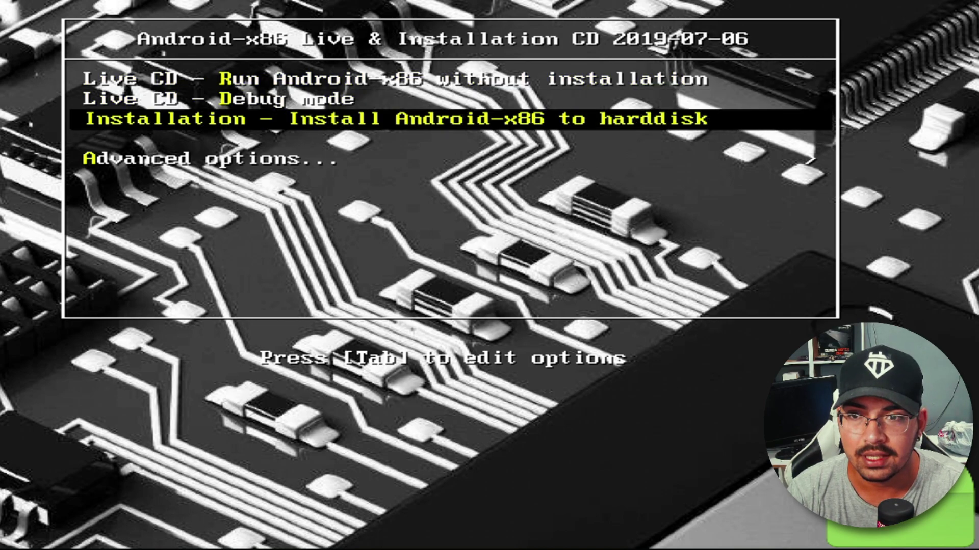
{"action": "key", "text": "Up"}
{"action": "key", "text": "Up"}
{"action": "key", "text": "Down"}
{"action": "key", "text": "Down"}
{"action": "key", "text": "Down"}
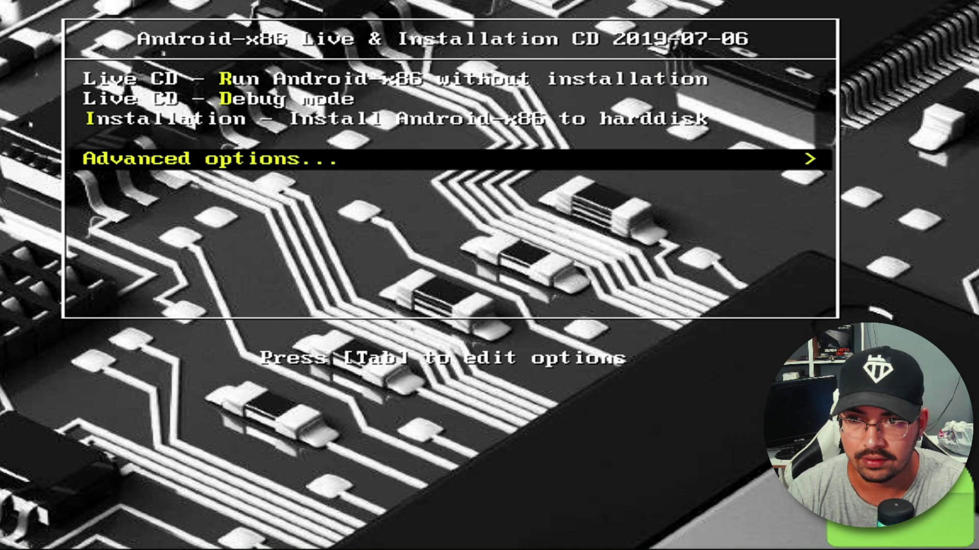
{"action": "key", "text": "Return"}
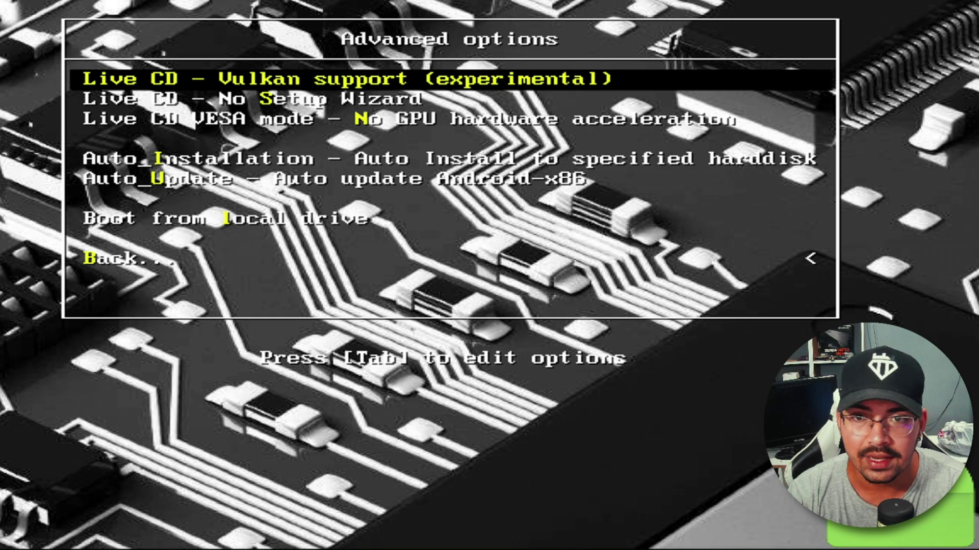
{"action": "key", "text": "Down"}
{"action": "key", "text": "Down"}
{"action": "key", "text": "Down"}
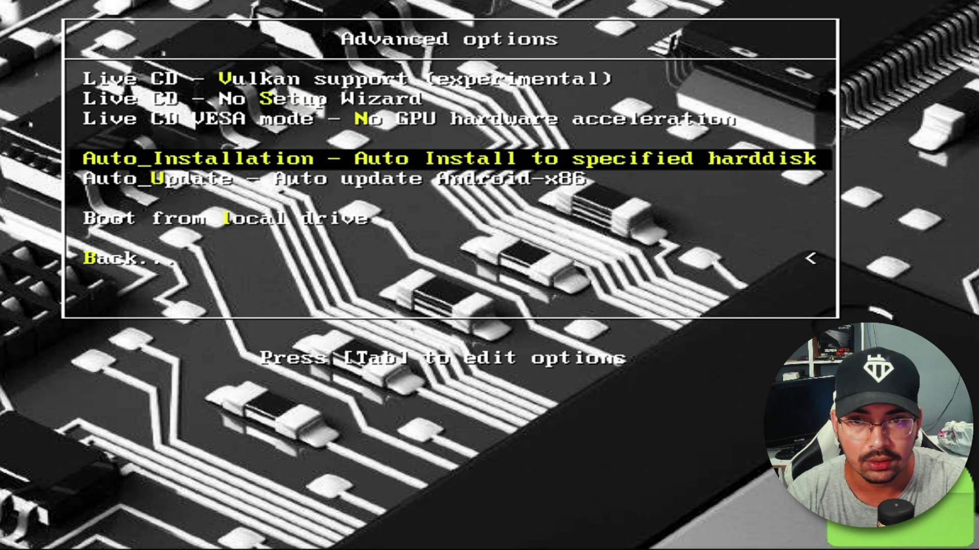
{"action": "key", "text": "Return"}
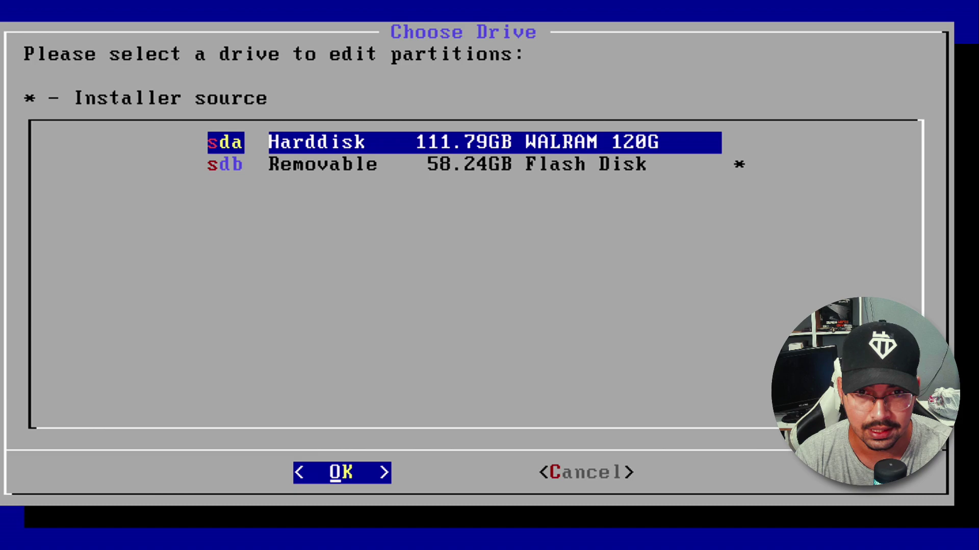
- Target the WALRAM sda hard disk and confirm erasing it to install Android-x86
{"action": "key", "text": "Down"}
{"action": "key", "text": "Up"}
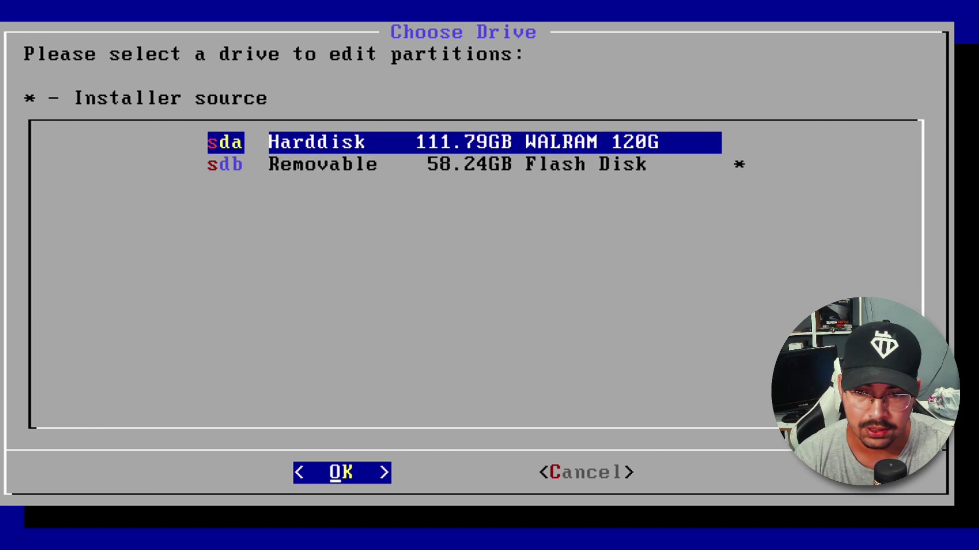
{"action": "key", "text": "Return"}
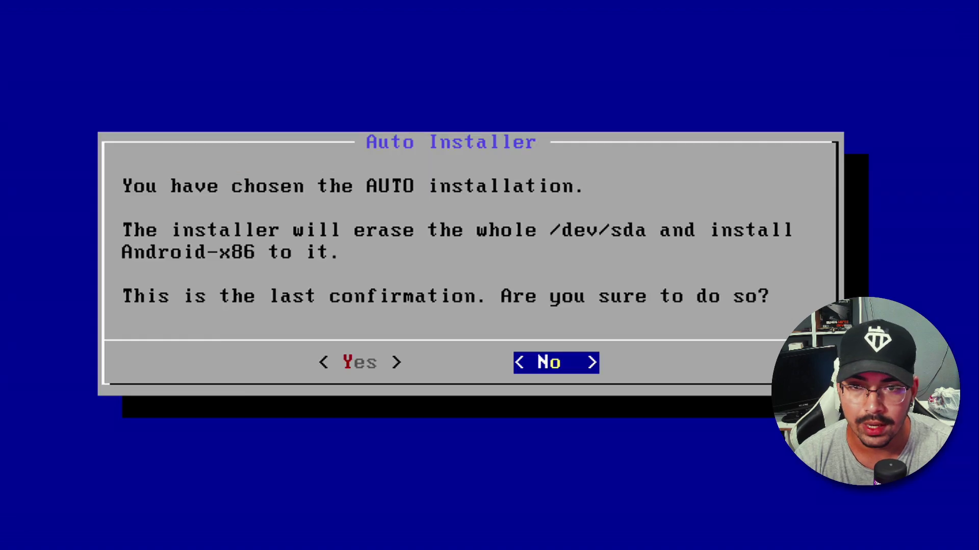
{"action": "key", "text": "Left"}
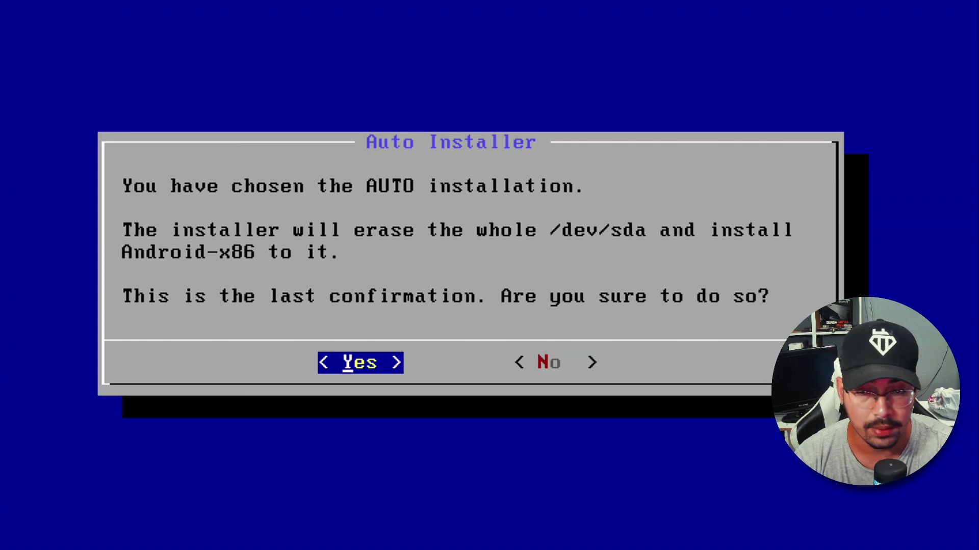
{"action": "key", "text": "Return"}
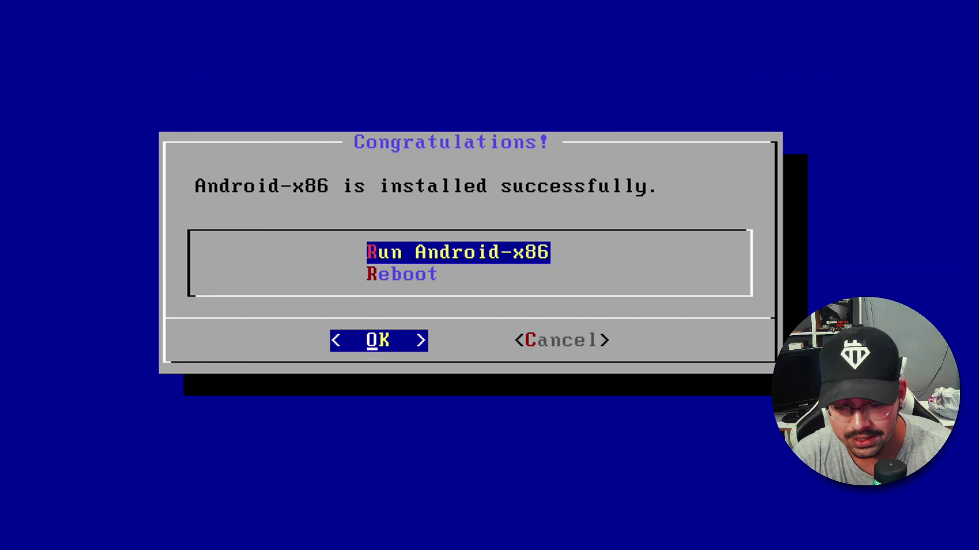
- Choose Reboot instead of Run Android-x86 in the Congratulations dialog
{"action": "key", "text": "Down"}
{"action": "key", "text": "Up"}
{"action": "key", "text": "Down"}
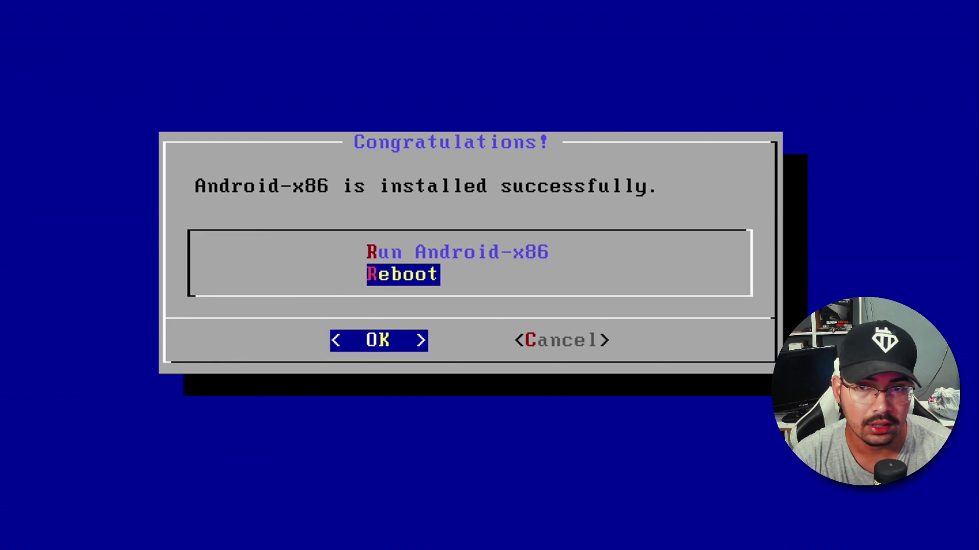
{"action": "key", "text": "Up"}
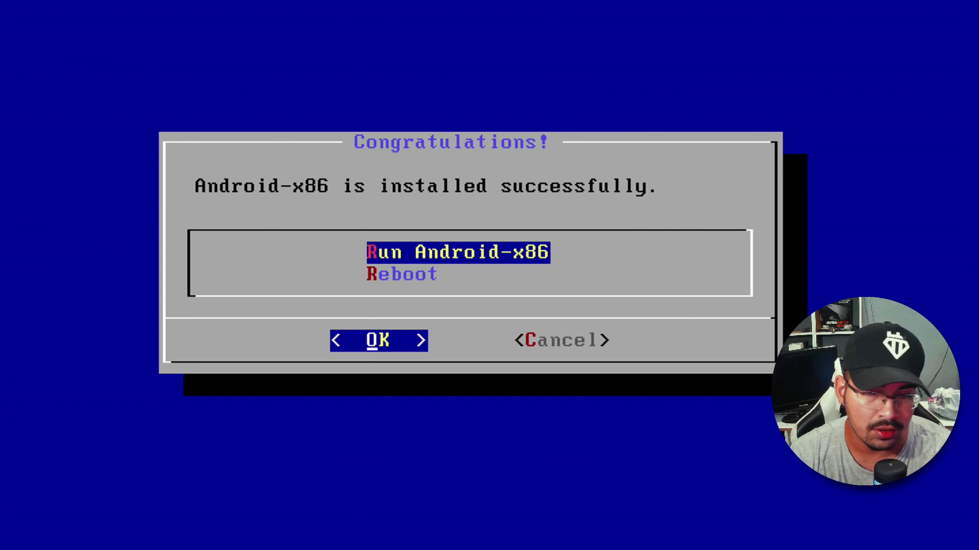
{"action": "key", "text": "Down"}
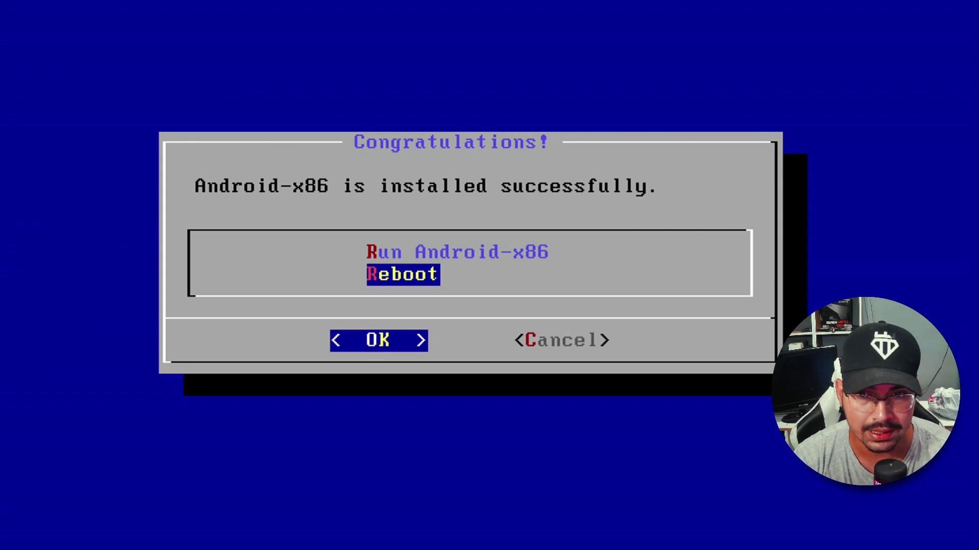
{"action": "key", "text": "Return"}
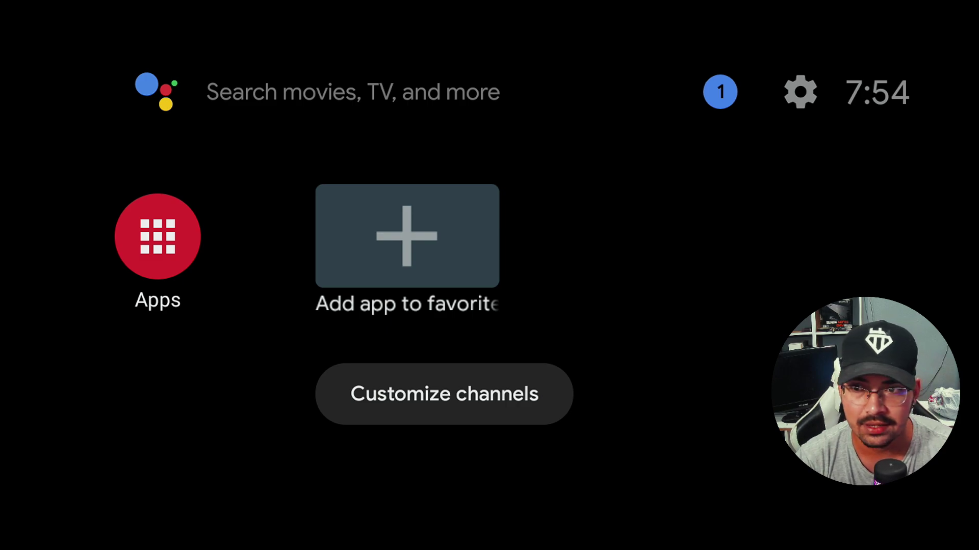
- Open the Android TV system settings and scroll through its options
{"action": "key", "text": "Up"}
{"action": "key", "text": "Left"}
{"action": "key", "text": "Right"}
{"action": "key", "text": "Right"}
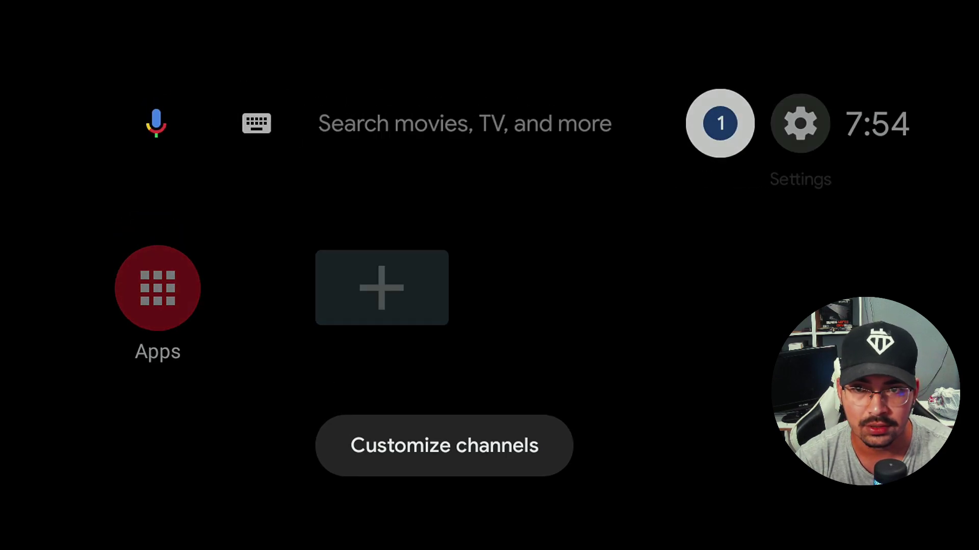
{"action": "key", "text": "Right"}
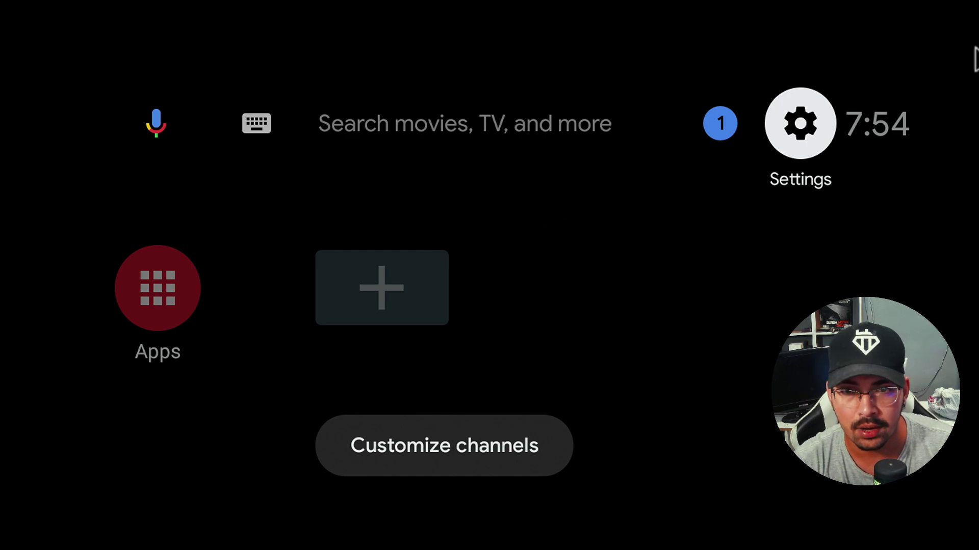
{"action": "left_click", "coordinate": [814, 125]}
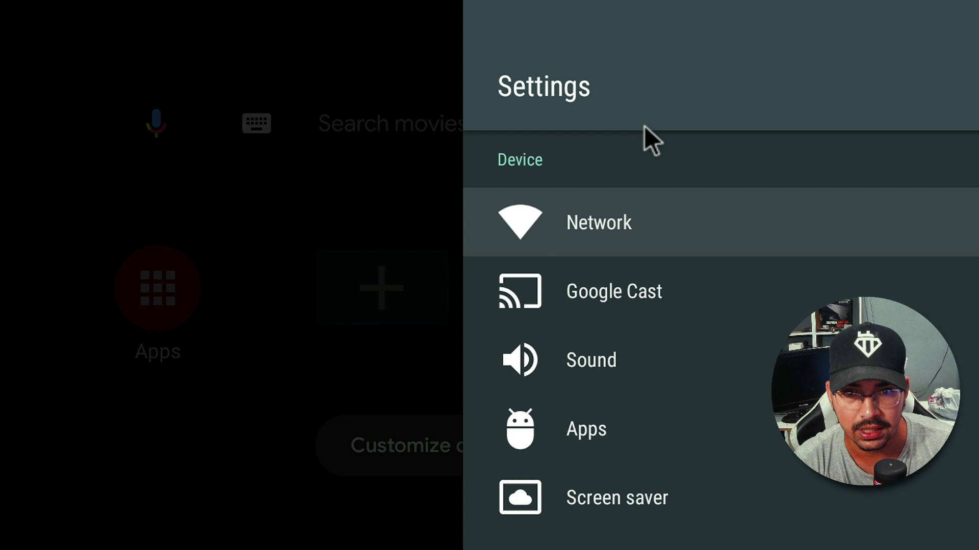
{"action": "scroll", "coordinate": [633, 378], "scroll_direction": "down", "scroll_amount": 5}
{"action": "scroll", "coordinate": [645, 405], "scroll_direction": "down", "scroll_amount": 3}
{"action": "scroll", "coordinate": [647, 416], "scroll_direction": "down", "scroll_amount": 3}
{"action": "scroll", "coordinate": [658, 431], "scroll_direction": "down", "scroll_amount": 3}
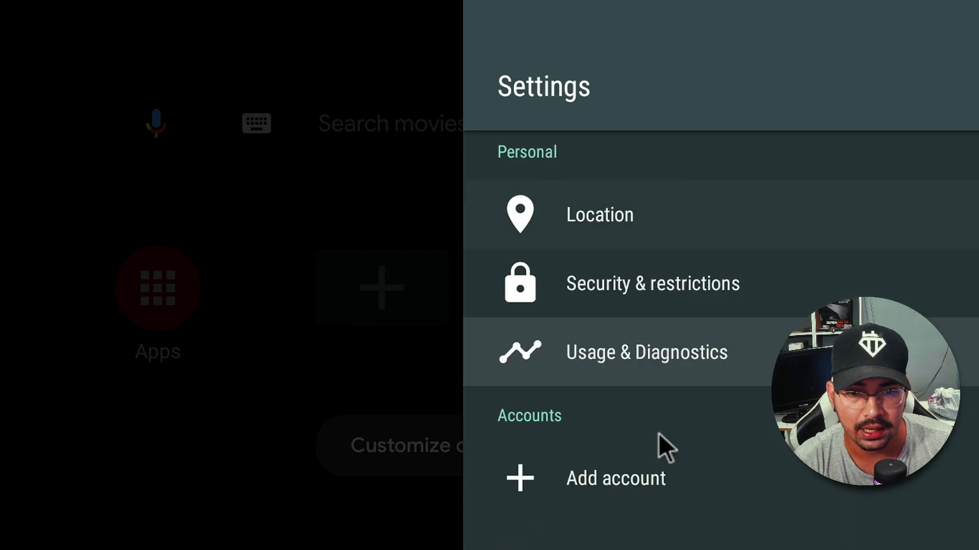
{"action": "scroll", "coordinate": [662, 436], "scroll_direction": "up", "scroll_amount": 10}
{"action": "scroll", "coordinate": [662, 437], "scroll_direction": "up", "scroll_amount": 2}
{"action": "scroll", "coordinate": [635, 407], "scroll_direction": "up", "scroll_amount": 2}
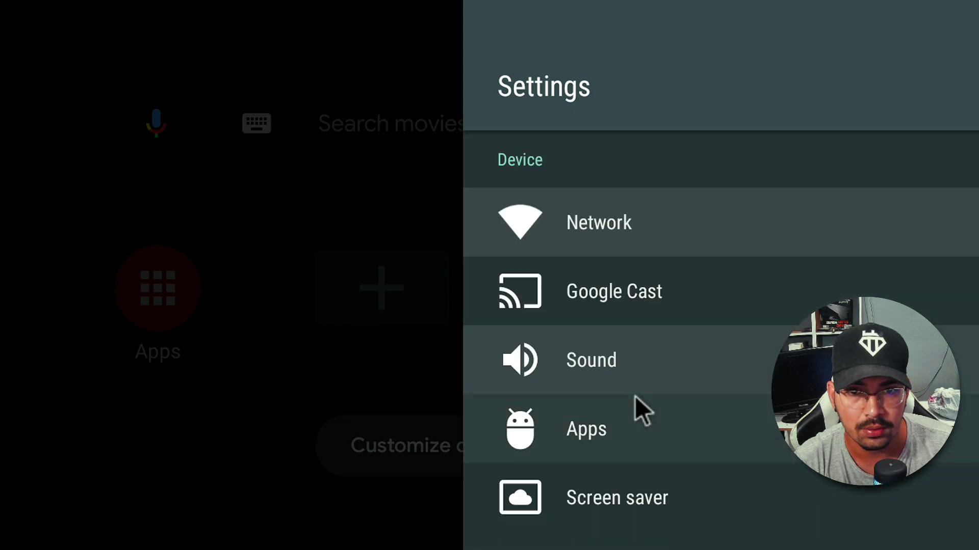
{"action": "scroll", "coordinate": [635, 396], "scroll_direction": "down", "scroll_amount": 1}
{"action": "scroll", "coordinate": [693, 427], "scroll_direction": "down", "scroll_amount": 1}
{"action": "scroll", "coordinate": [720, 340], "scroll_direction": "up", "scroll_amount": 1}
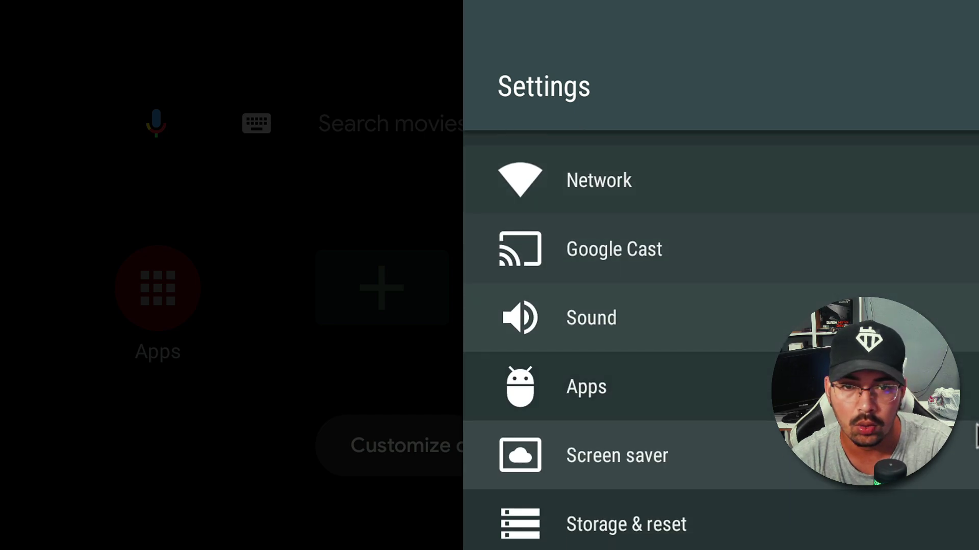
{"action": "scroll", "coordinate": [721, 340], "scroll_direction": "down", "scroll_amount": 2}
{"action": "scroll", "coordinate": [721, 340], "scroll_direction": "down", "scroll_amount": 2}
- Set the system language to Português (Brasil)
{"action": "key", "text": "Down"}
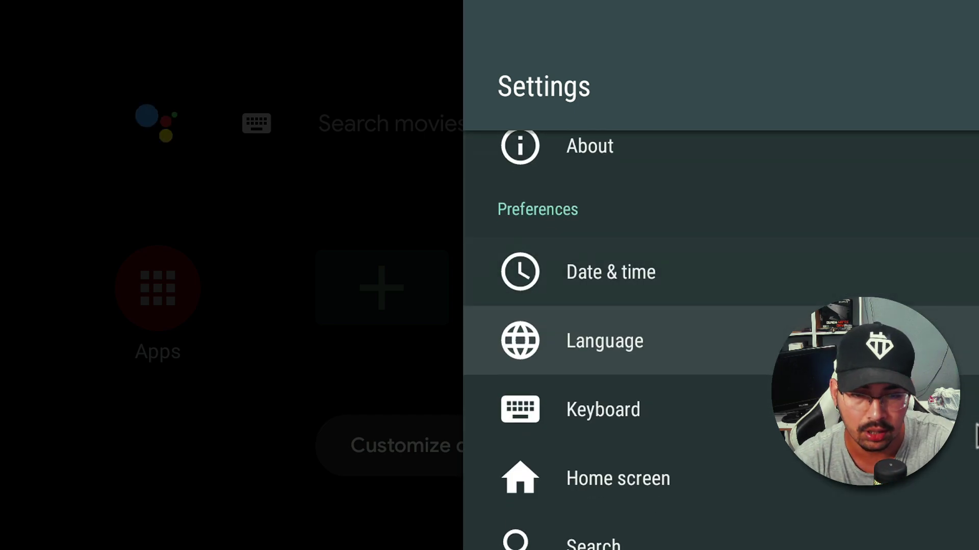
{"action": "key", "text": "Return"}
{"action": "key", "text": "Down"}
{"action": "key", "text": "Down"}
{"action": "key", "text": "Down"}
{"action": "key", "text": "Down"}
{"action": "key", "text": "Down"}
{"action": "key", "text": "Down"}
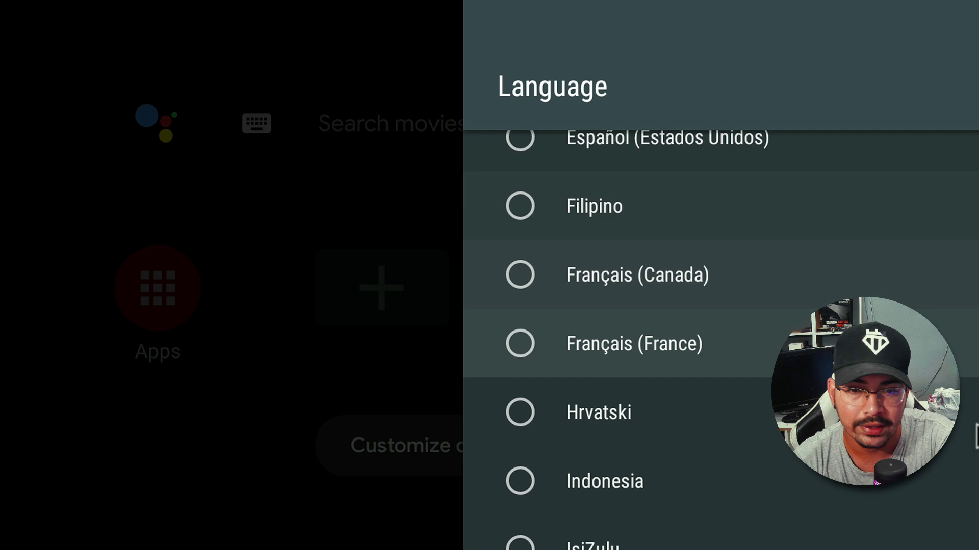
{"action": "key", "text": "Down"}
{"action": "key", "text": "Down"}
{"action": "key", "text": "Down"}
{"action": "key", "text": "Down"}
{"action": "key", "text": "Down"}
{"action": "key", "text": "Down"}
{"action": "key", "text": "Down"}
{"action": "key", "text": "Down"}
{"action": "key", "text": "Down"}
{"action": "key", "text": "Down"}
{"action": "key", "text": "Down"}
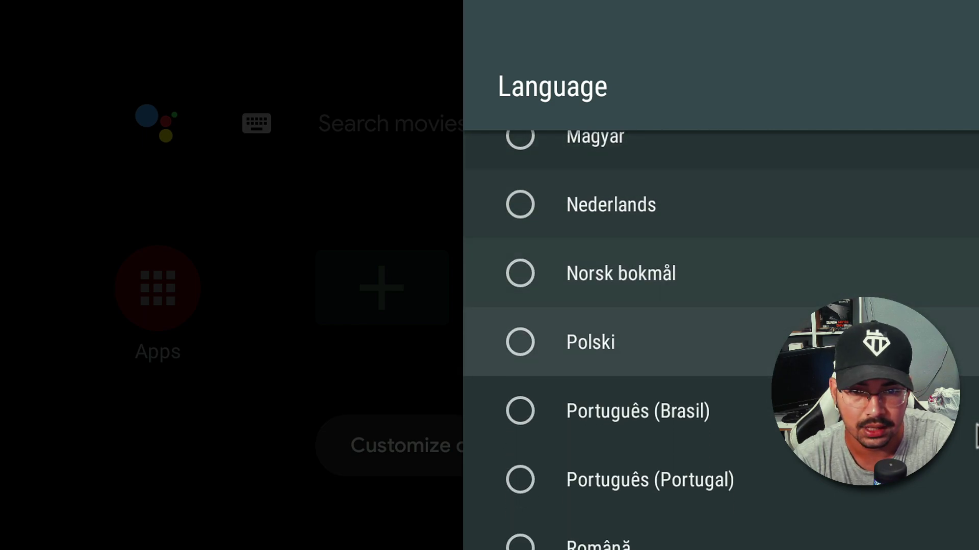
{"action": "key", "text": "Down"}
{"action": "key", "text": "Return"}
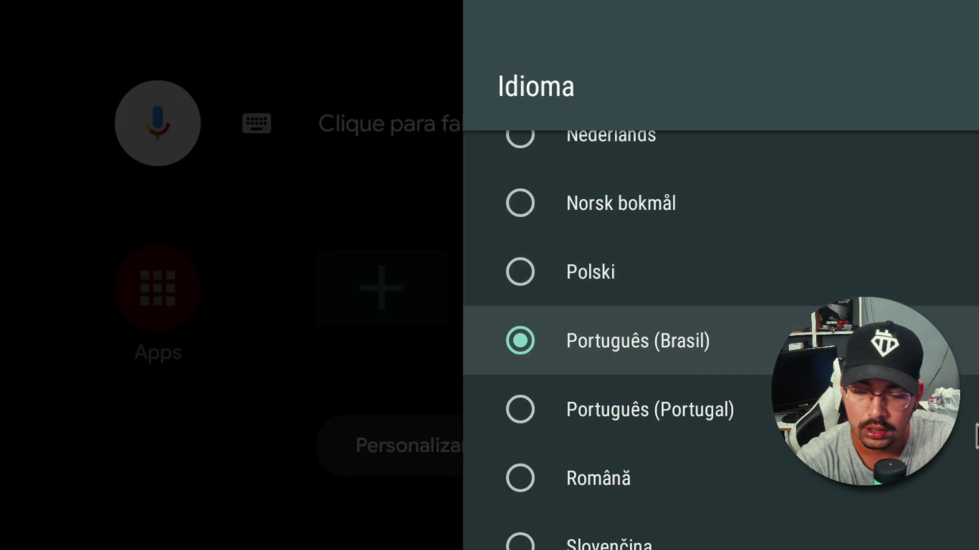
- Return to the Portuguese home screen and settle on the recommended videos row
{"action": "key", "text": "Escape"}
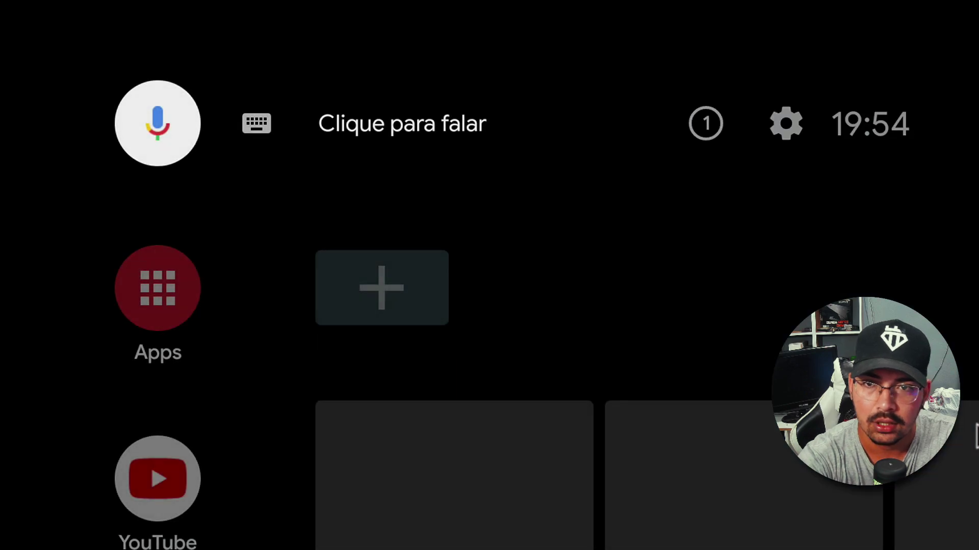
{"action": "key", "text": "Down"}
{"action": "key", "text": "Down"}
{"action": "key", "text": "Up"}
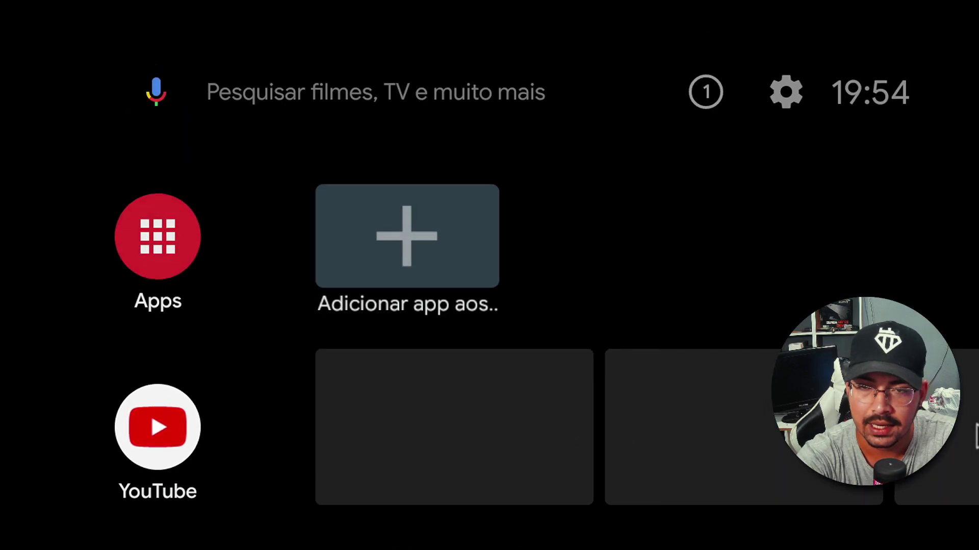
{"action": "key", "text": "Up"}
{"action": "key", "text": "Down"}
{"action": "key", "text": "Down"}
{"action": "key", "text": "Up"}
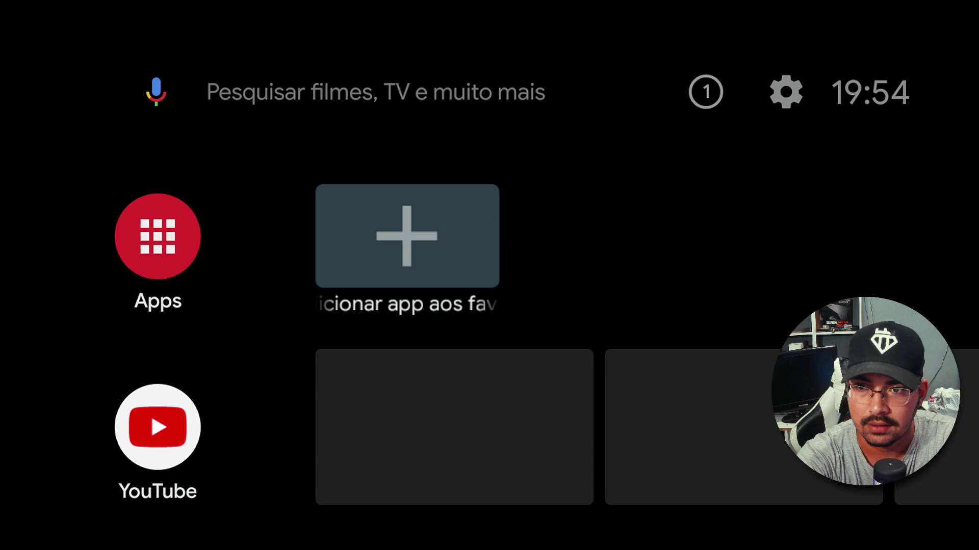
{"action": "key", "text": "Up"}
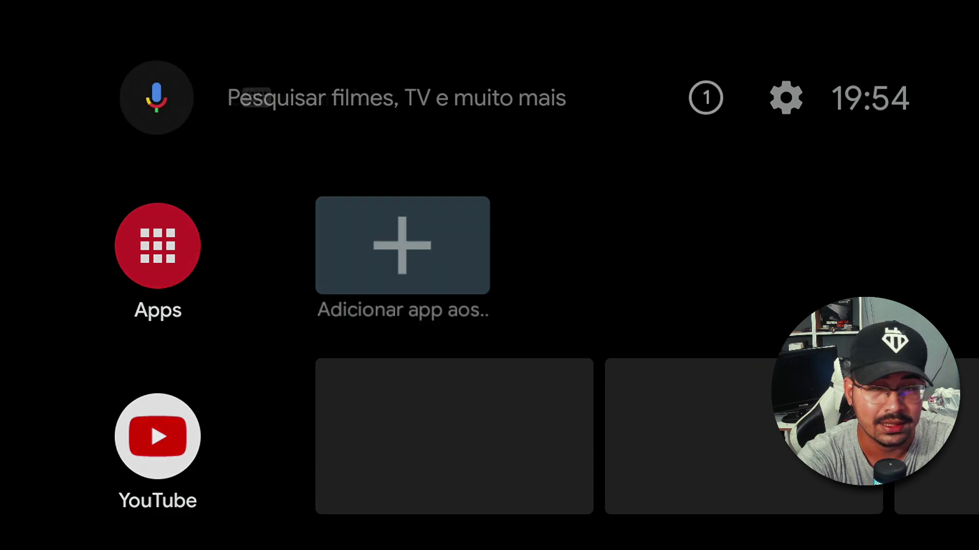
{"action": "key", "text": "Down"}
{"action": "key", "text": "Down"}
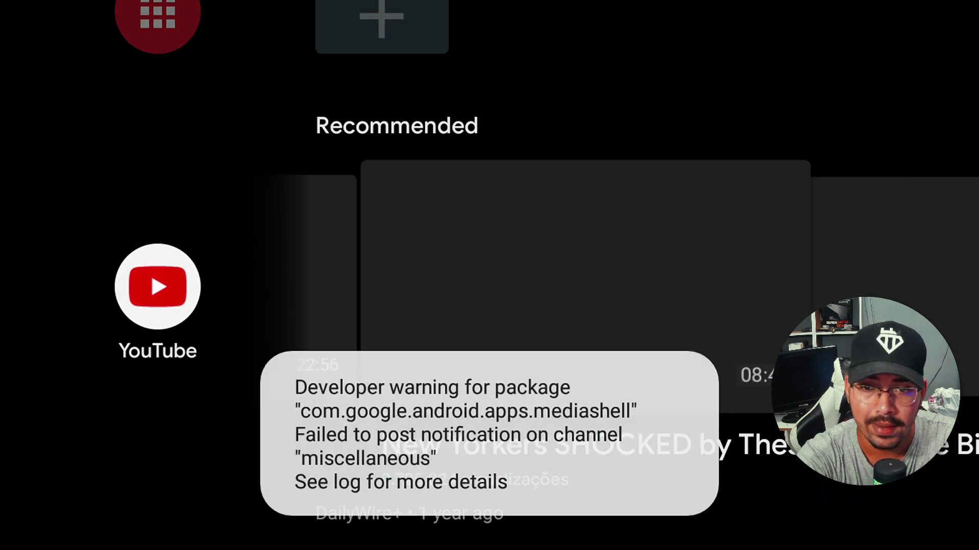
- Browse the recommended videos, including Tom & Jerry, and check the Portuguese voice search
{"action": "key", "text": "Left"}
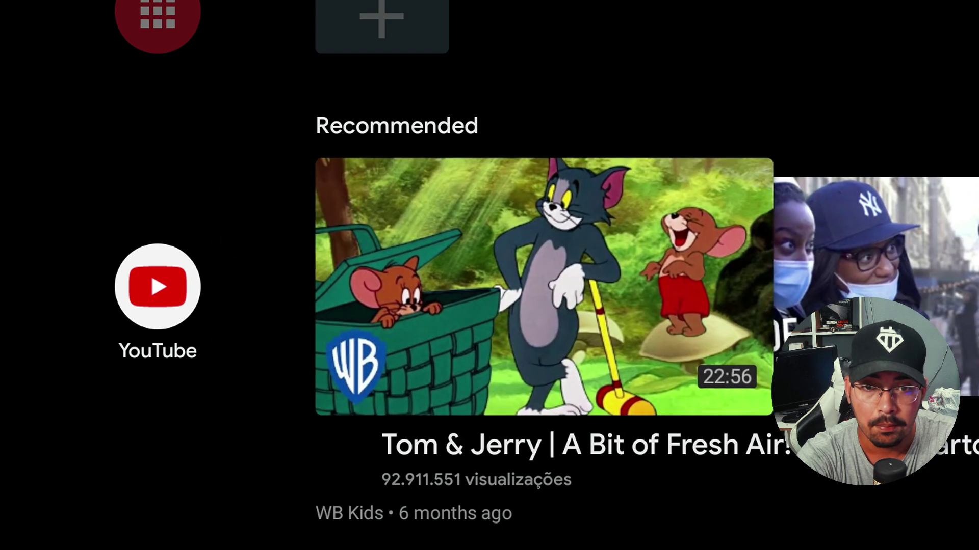
{"action": "key", "text": "Right"}
{"action": "key", "text": "Right"}
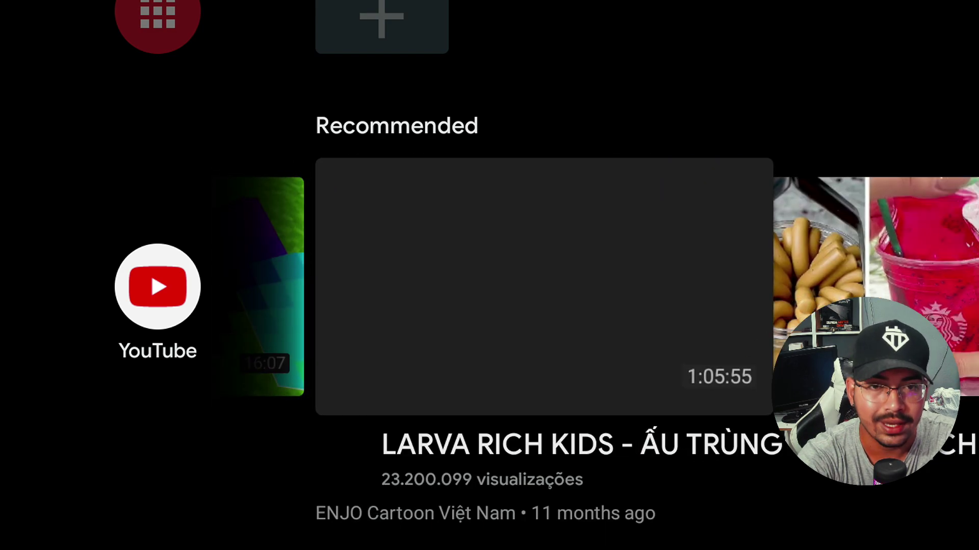
{"action": "key", "text": "Left"}
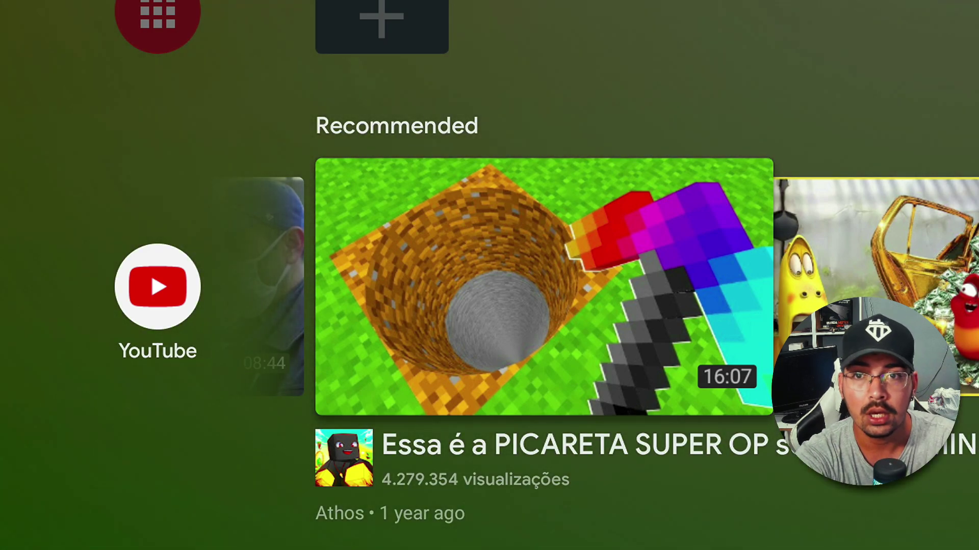
{"action": "key", "text": "Up"}
{"action": "key", "text": "Up"}
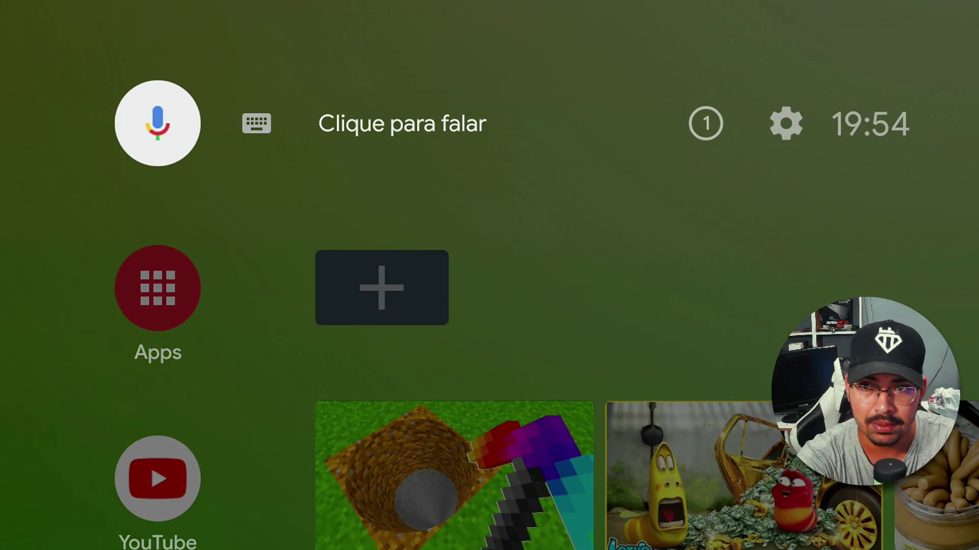
{"action": "key", "text": "Down"}
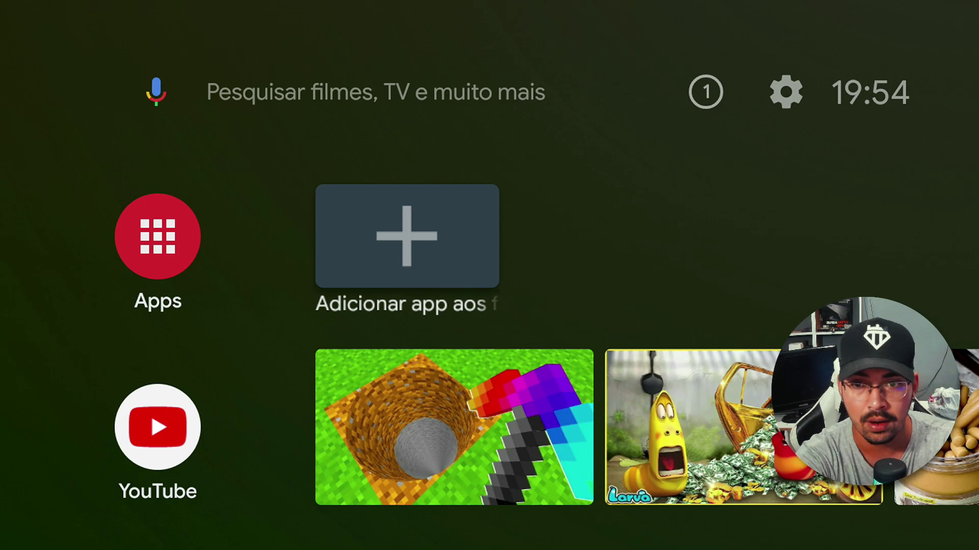
- Browse the recommended row again, then bring up the full installed apps list
{"action": "key", "text": "Down"}
{"action": "key", "text": "Right"}
{"action": "key", "text": "Right"}
{"action": "key", "text": "Right"}
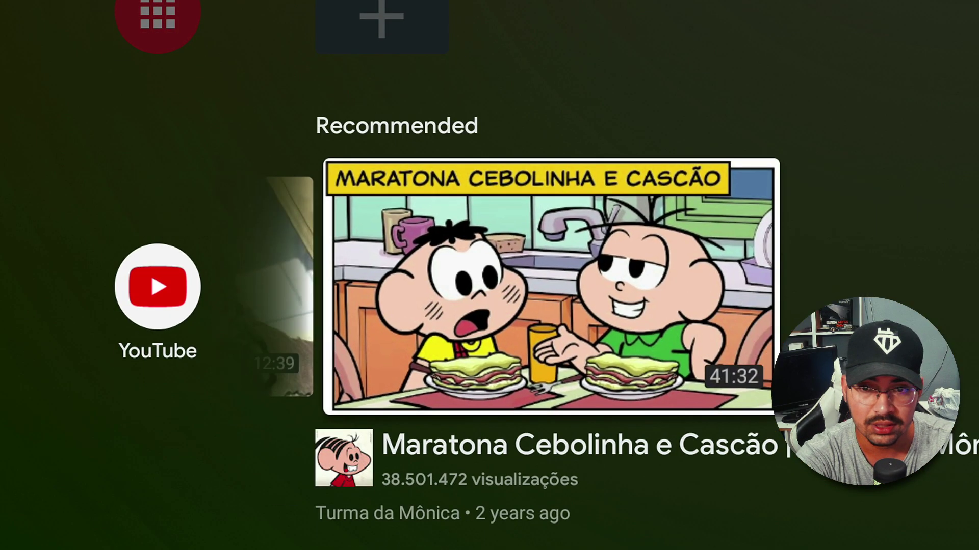
{"action": "key", "text": "Left"}
{"action": "key", "text": "Left"}
{"action": "key", "text": "Left"}
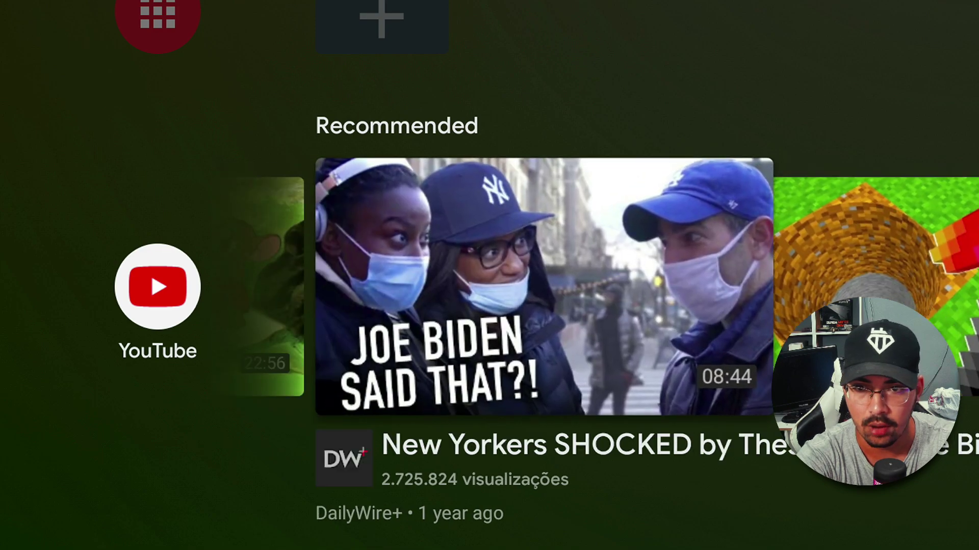
{"action": "key", "text": "Left"}
{"action": "key", "text": "Left"}
{"action": "key", "text": "Down"}
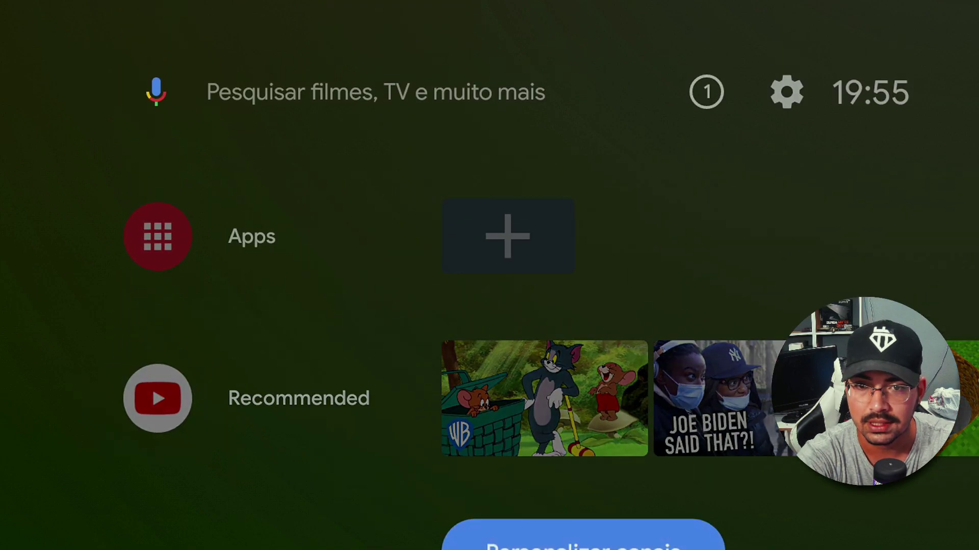
{"action": "key", "text": "Up"}
{"action": "key", "text": "Up"}
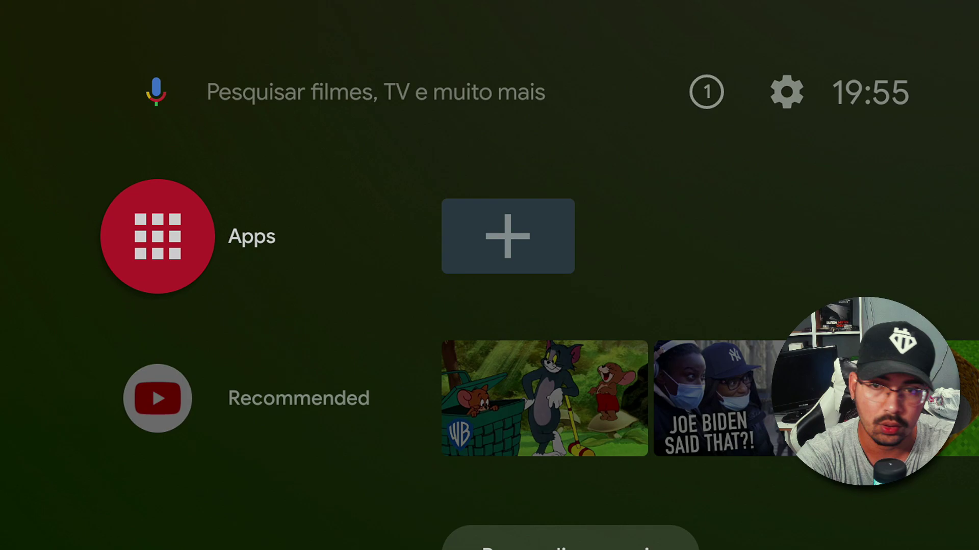
{"action": "key", "text": "Return"}
- Open YouTube and turn off sound on video previews with Desativar
{"action": "key", "text": "Down"}
{"action": "key", "text": "Down"}
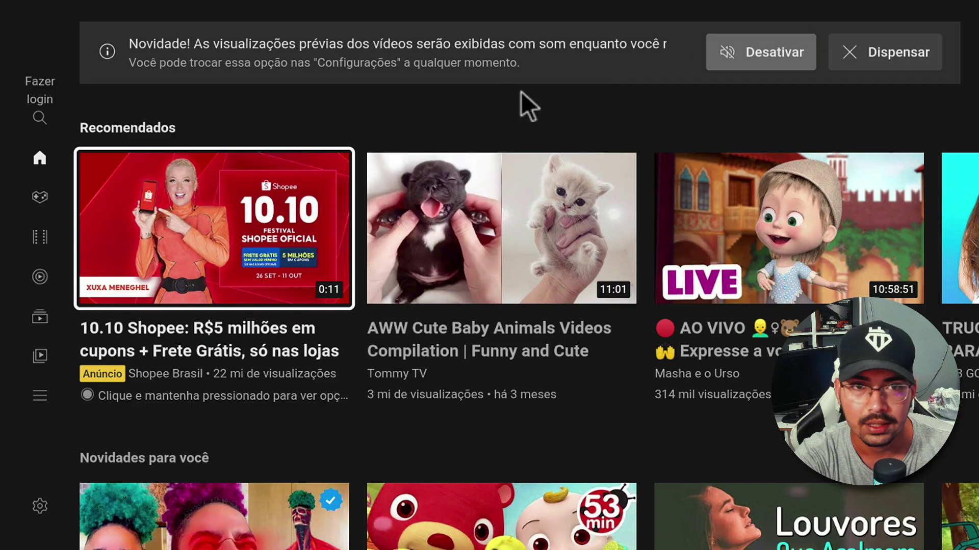
{"action": "left_click", "coordinate": [760, 66]}
{"action": "left_click", "coordinate": [46, 132]}
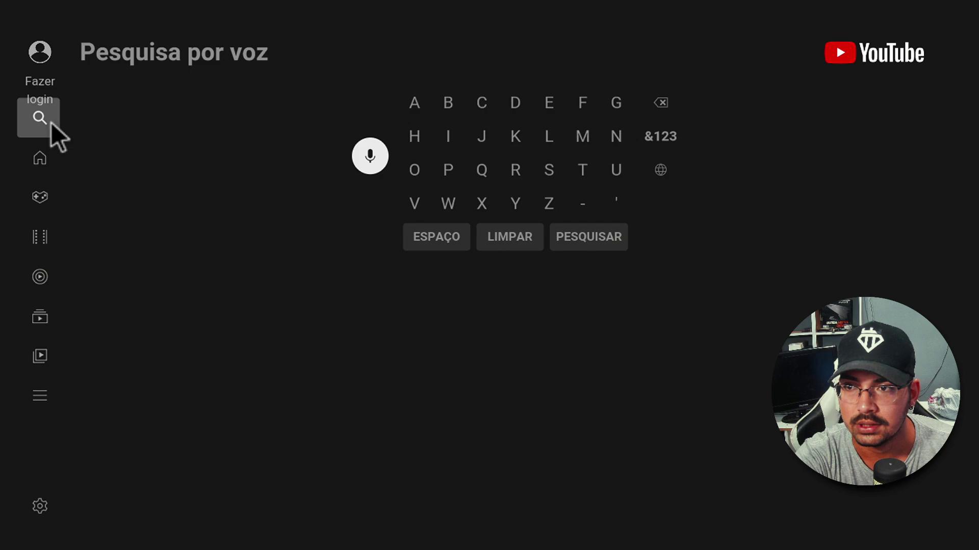
- Search YouTube for 'xerife tech' using the on-screen keyboard suggestion
{"action": "left_click", "coordinate": [489, 200]}
{"action": "left_click", "coordinate": [542, 107]}
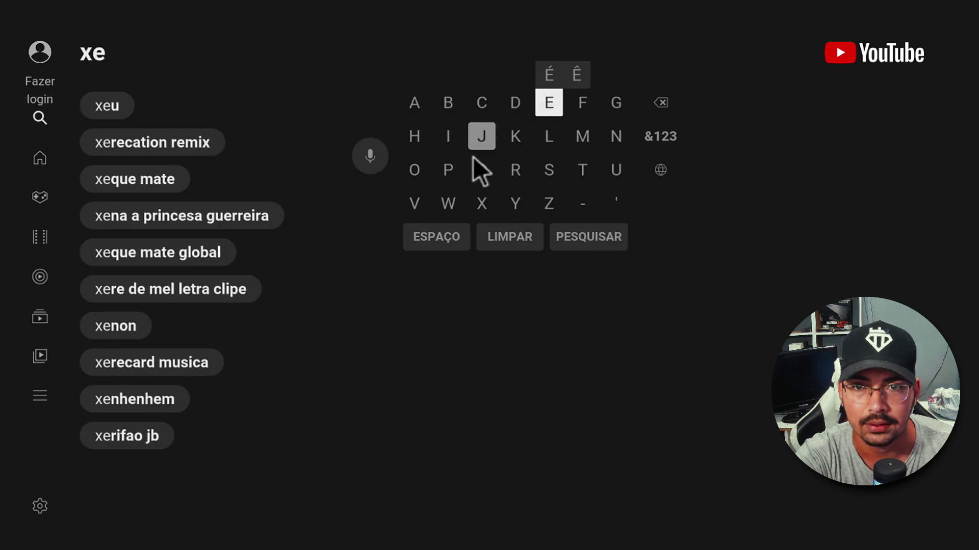
{"action": "left_click", "coordinate": [519, 169]}
{"action": "left_click", "coordinate": [449, 137]}
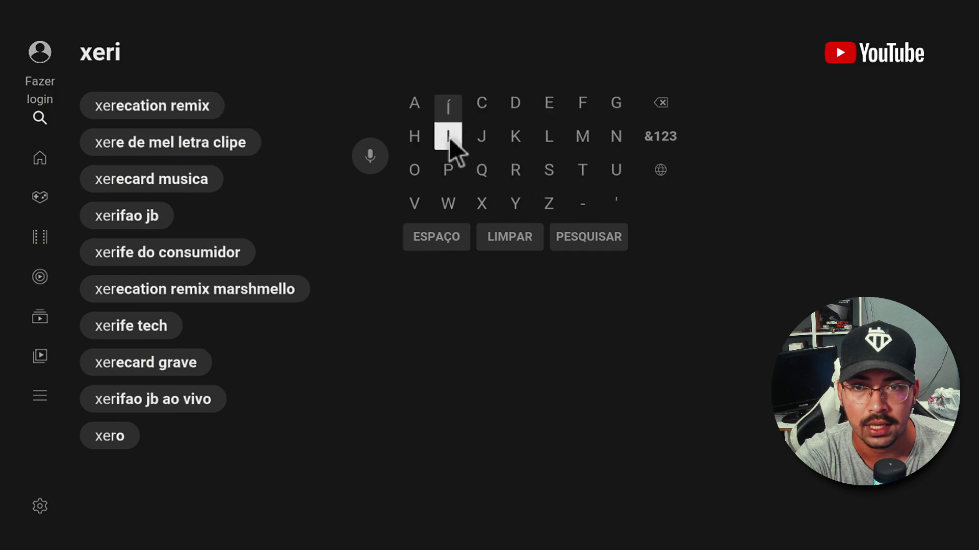
{"action": "left_click", "coordinate": [582, 103]}
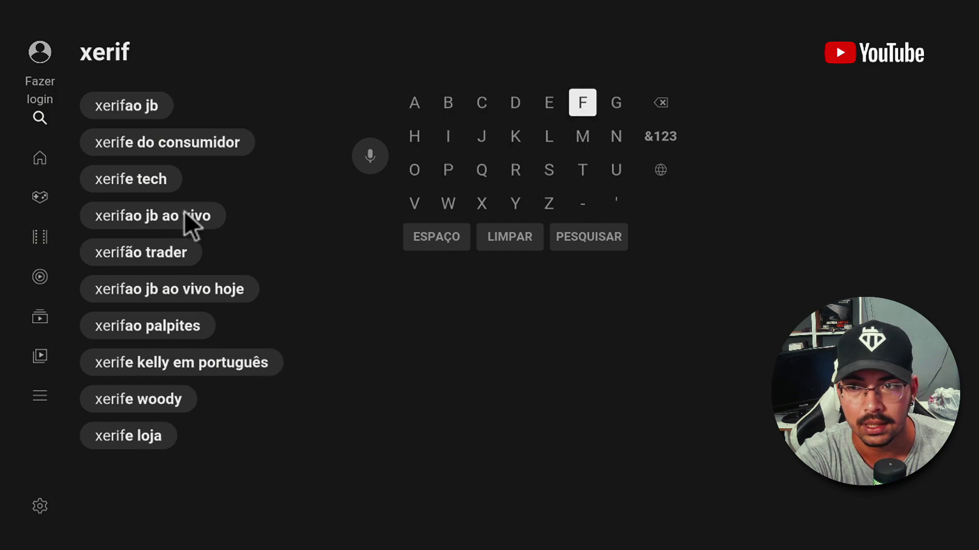
{"action": "left_click", "coordinate": [151, 171]}
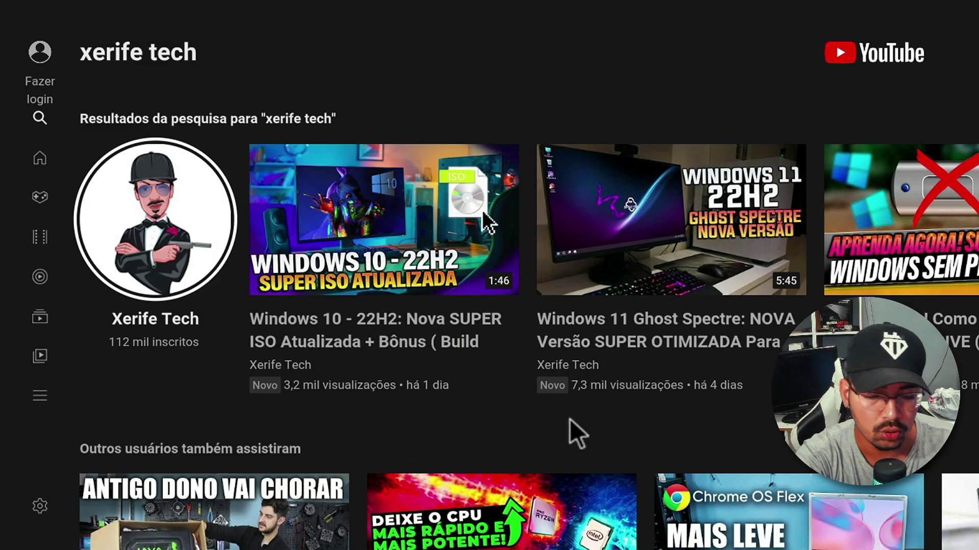
- Browse the xerife tech videos row, then leave YouTube back to the Apps list
{"action": "key", "text": "Down"}
{"action": "key", "text": "Right"}
{"action": "key", "text": "Right"}
{"action": "key", "text": "Right"}
{"action": "key", "text": "Right"}
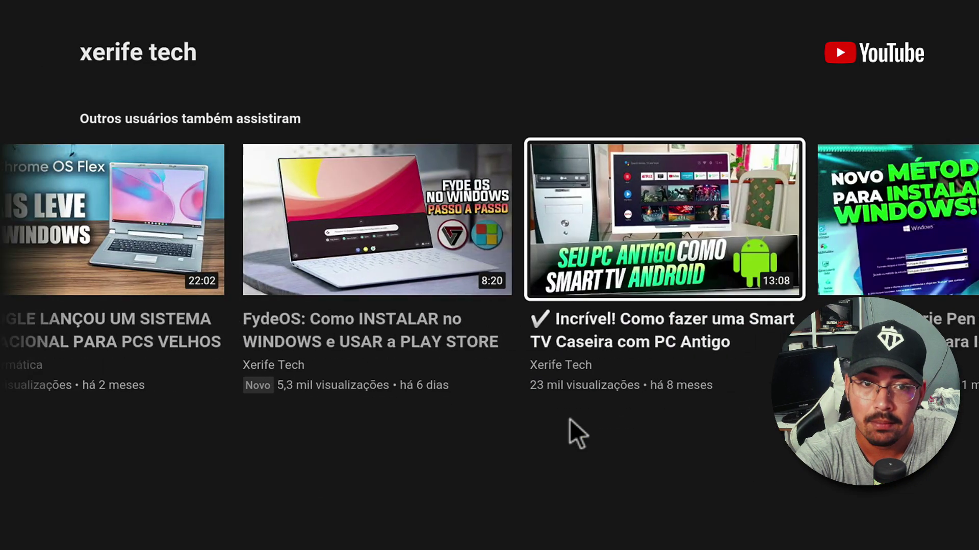
{"action": "key", "text": "Right"}
{"action": "key", "text": "Right"}
{"action": "key", "text": "Right"}
{"action": "key", "text": "Right"}
{"action": "key", "text": "Right"}
{"action": "key", "text": "Up"}
{"action": "key", "text": "Up"}
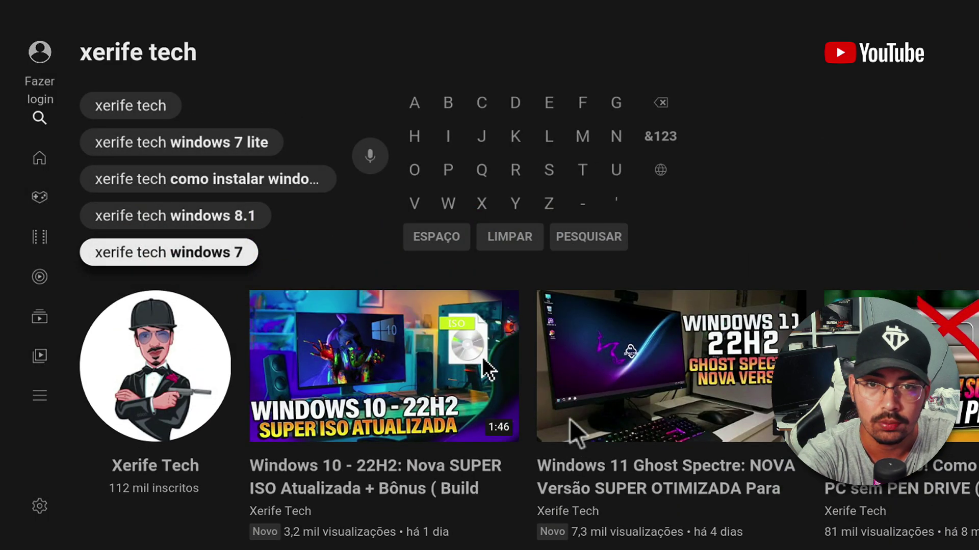
{"action": "key", "text": "Escape"}
{"action": "key", "text": "Escape"}
{"action": "key", "text": "Escape"}
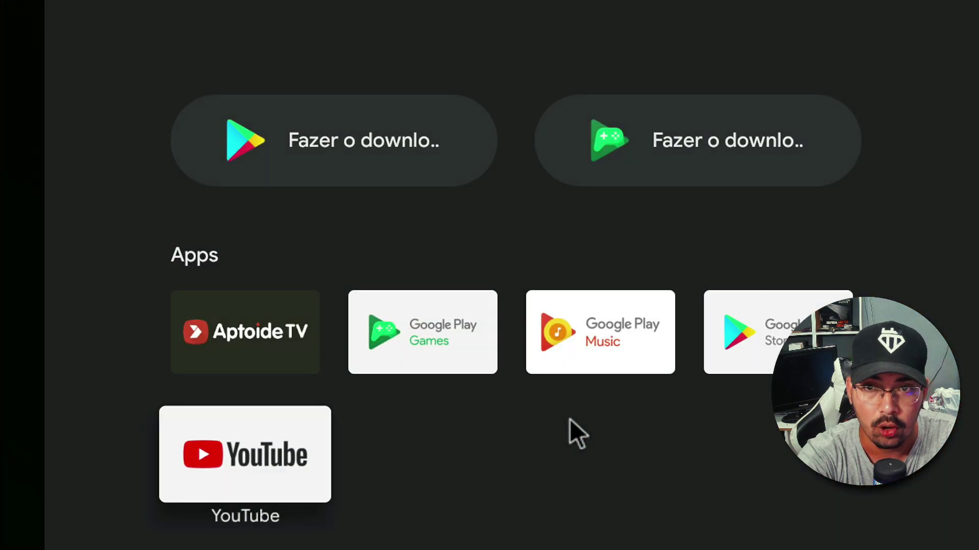
- Move across the Aptoide TV to Play Store app tiles, then go back to the home screen
{"action": "key", "text": "Up"}
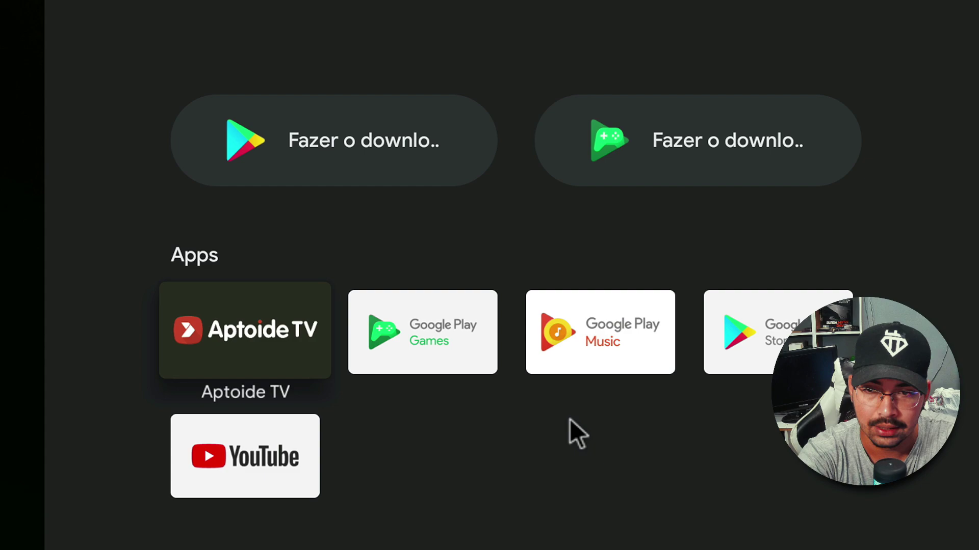
{"action": "key", "text": "Right"}
{"action": "key", "text": "Right"}
{"action": "key", "text": "Right"}
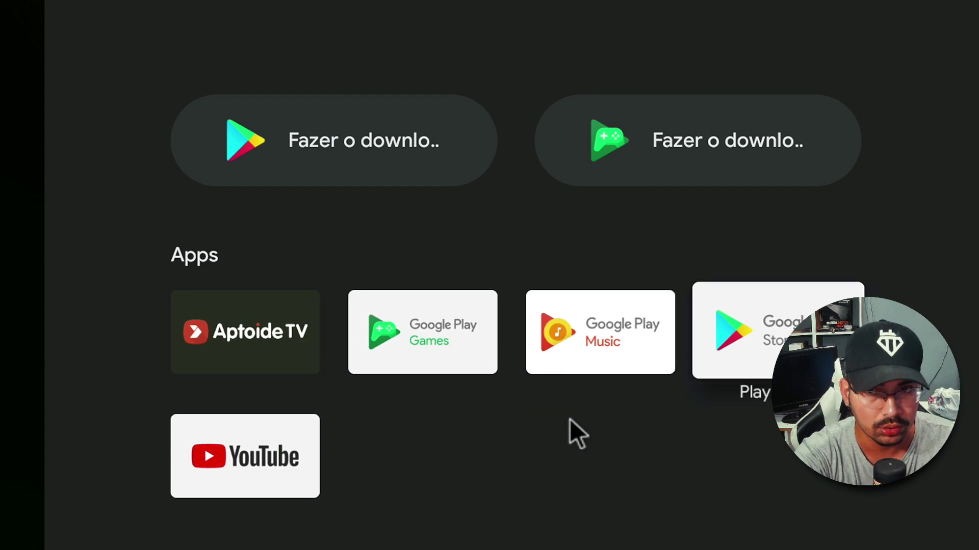
{"action": "key", "text": "Left"}
{"action": "key", "text": "Left"}
{"action": "key", "text": "Left"}
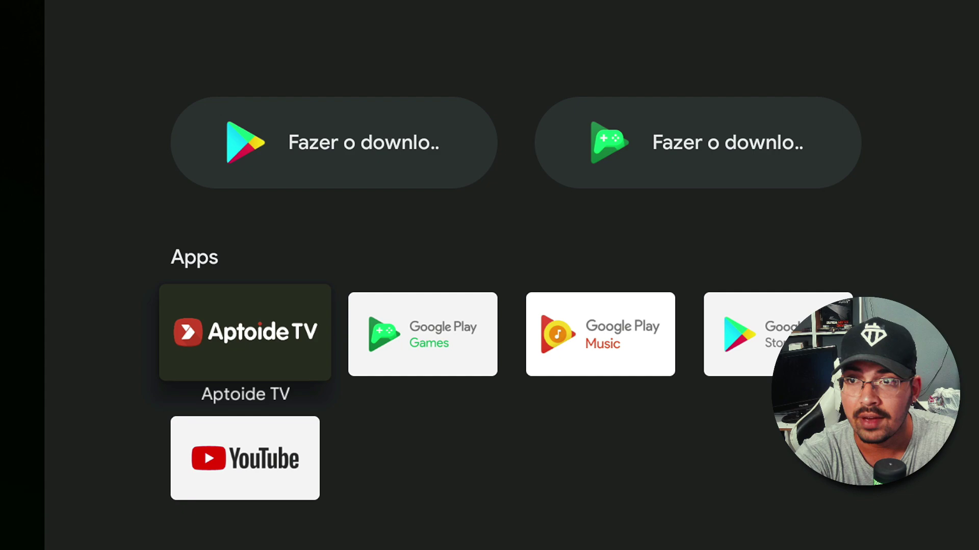
{"action": "key", "text": "Escape"}
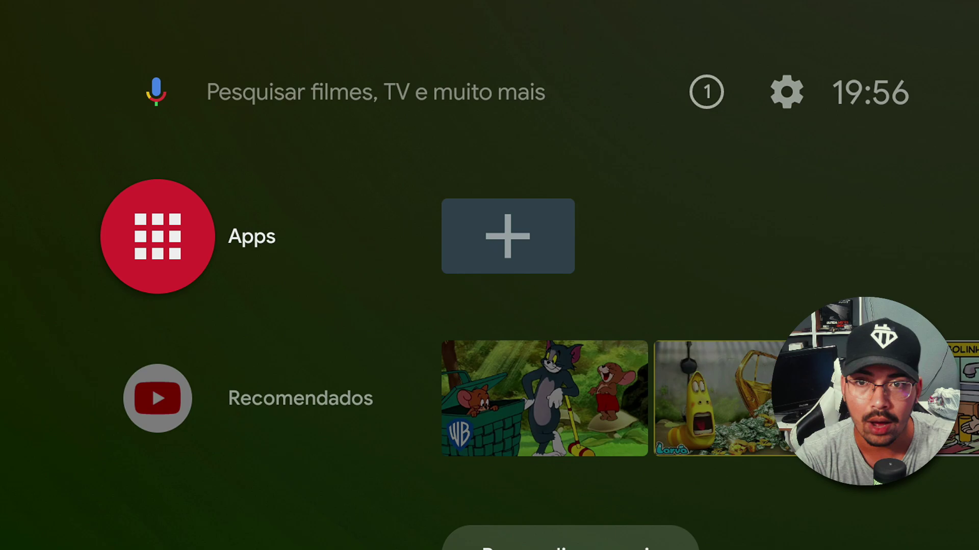
{"action": "key", "text": "Down"}
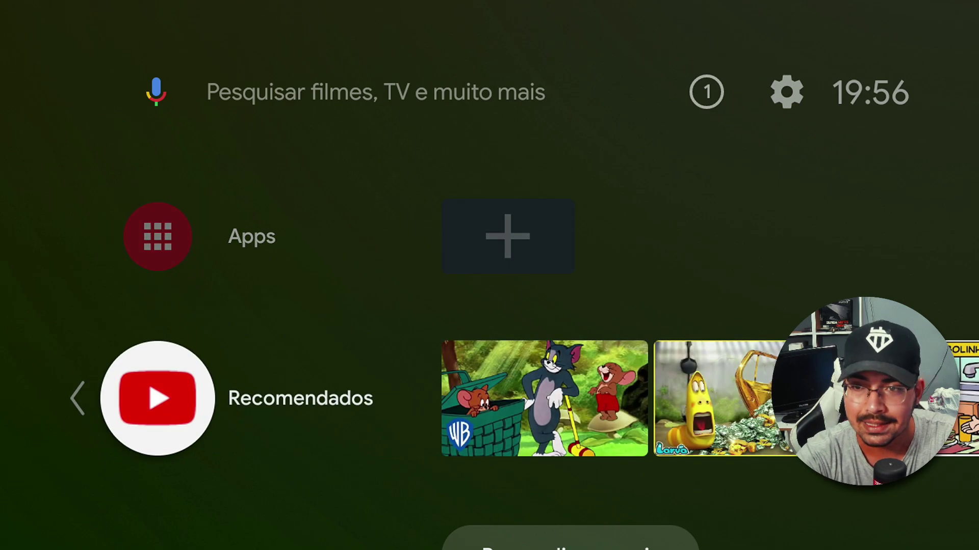
{"action": "key", "text": "Up"}
{"action": "key", "text": "Up"}
{"action": "key", "text": "Right"}
{"action": "key", "text": "Right"}
{"action": "key", "text": "Right"}
{"action": "key", "text": "Left"}
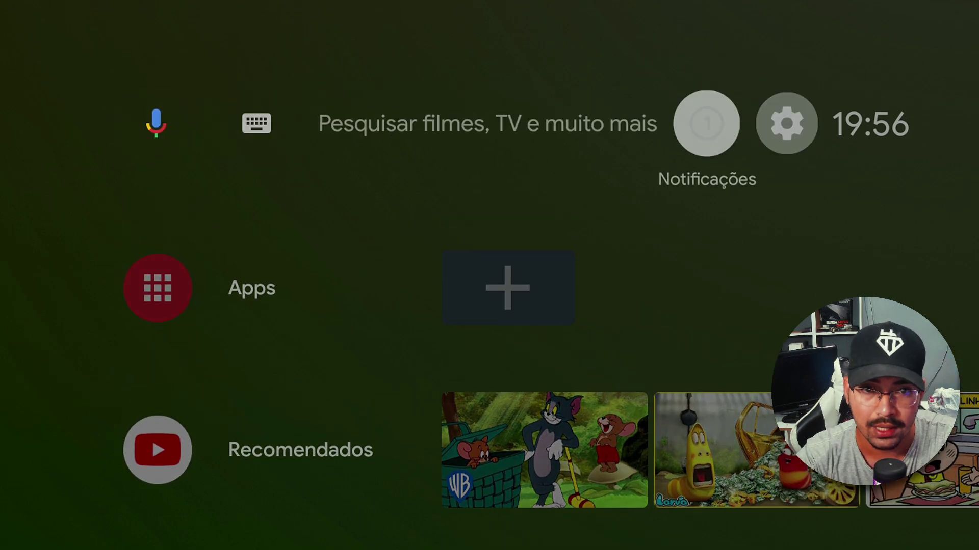
{"action": "key", "text": "Return"}
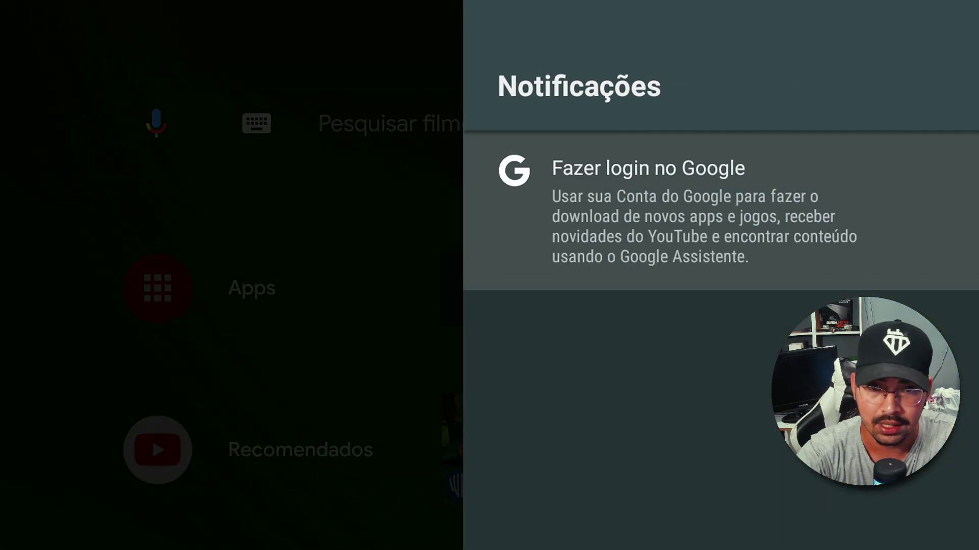
{"action": "key", "text": "Escape"}
{"action": "key", "text": "Right"}
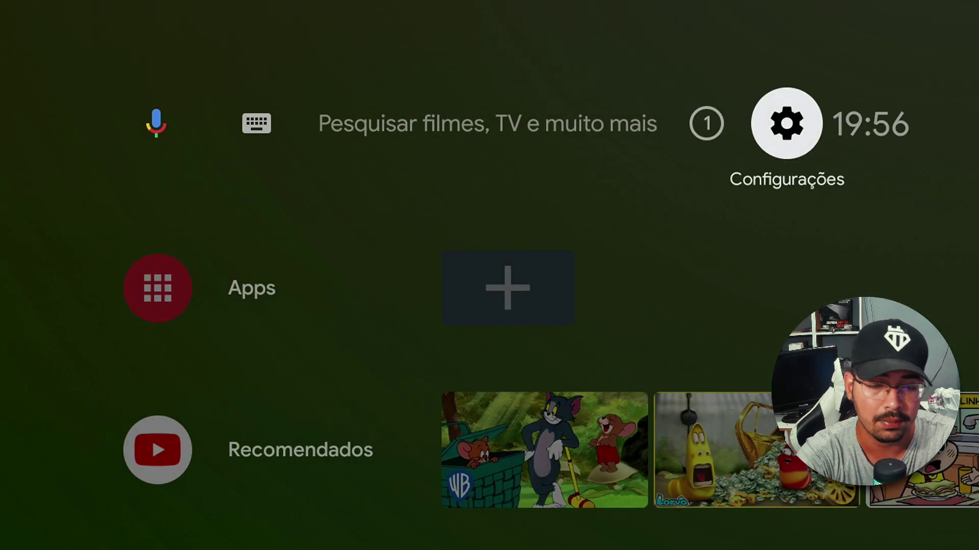
{"action": "key", "text": "Return"}
{"action": "key", "text": "Down"}
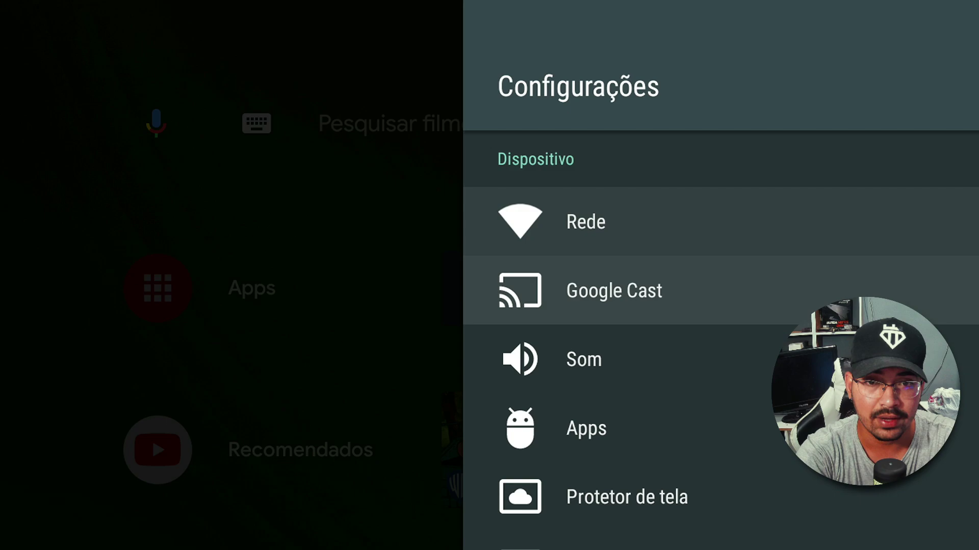
{"action": "key", "text": "Down"}
{"action": "key", "text": "Down"}
{"action": "key", "text": "Down"}
{"action": "key", "text": "Down"}
{"action": "key", "text": "Down"}
{"action": "key", "text": "Down"}
{"action": "key", "text": "Down"}
{"action": "key", "text": "Down"}
{"action": "key", "text": "Down"}
{"action": "key", "text": "Down"}
{"action": "key", "text": "Down"}
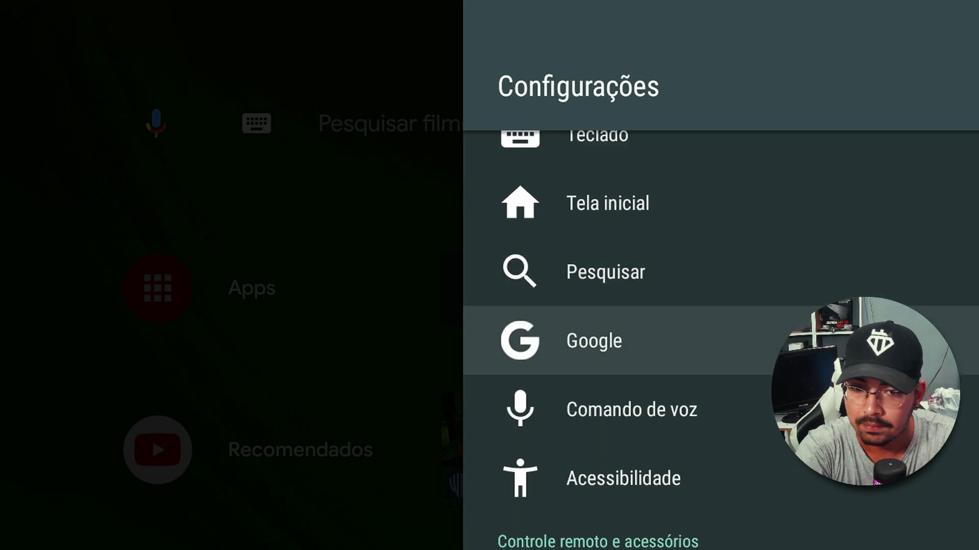
{"action": "key", "text": "Down"}
{"action": "key", "text": "Down"}
{"action": "key", "text": "Down"}
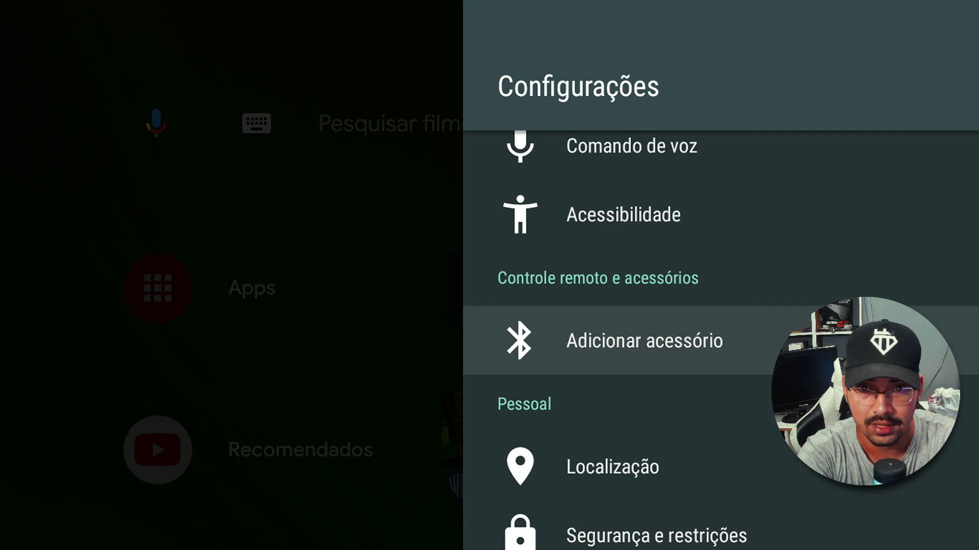
{"action": "key", "text": "Escape"}
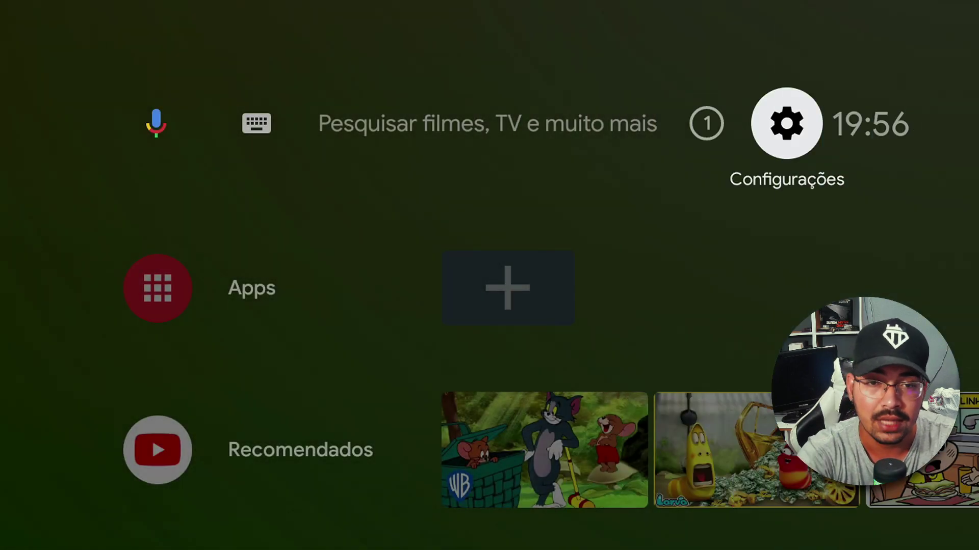